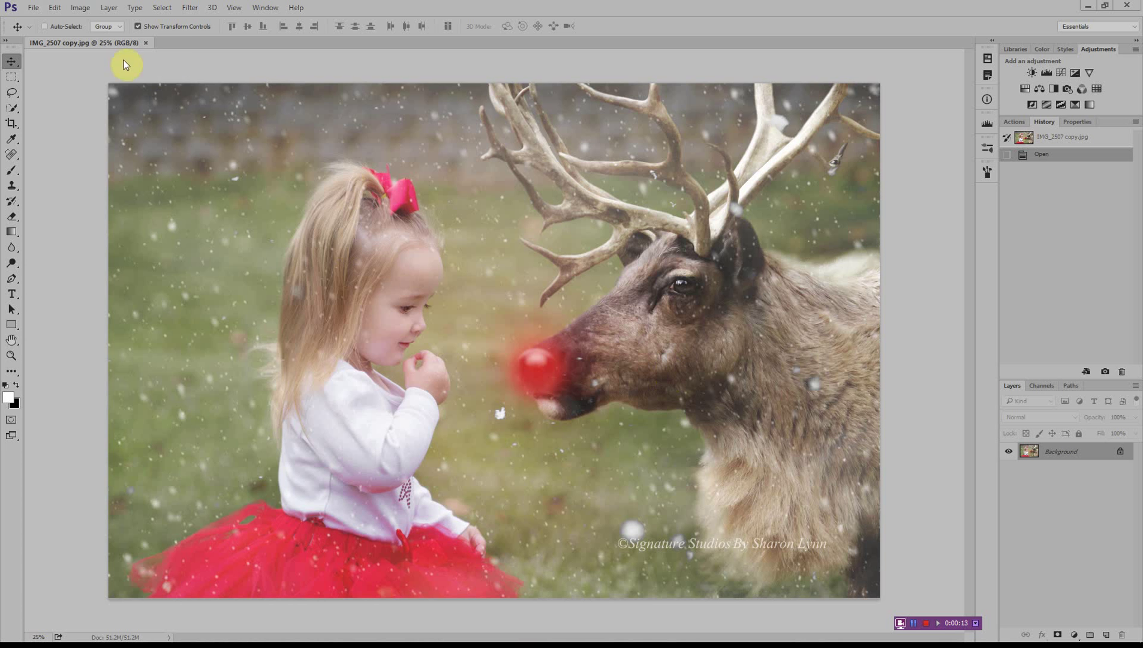
# Step: Open the File menu over the reindeer-and-girl photo
pyautogui.click(34, 9)
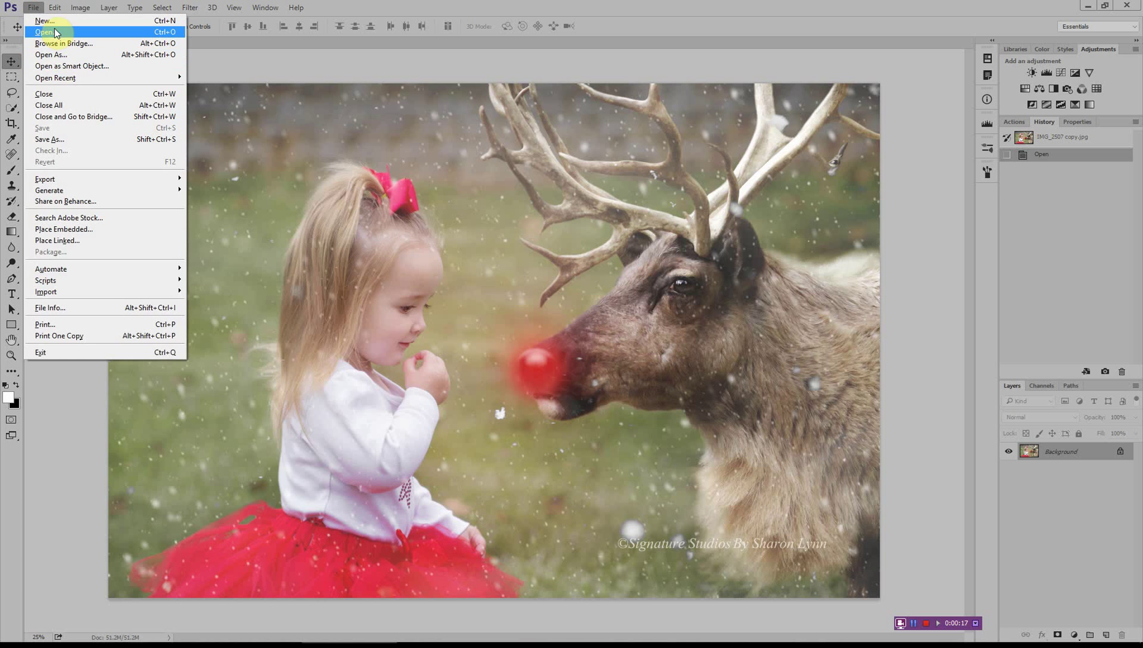
# Step: Open the snow-transparent file, found by searching 'snow' in Downloads
pyautogui.click(52, 32)
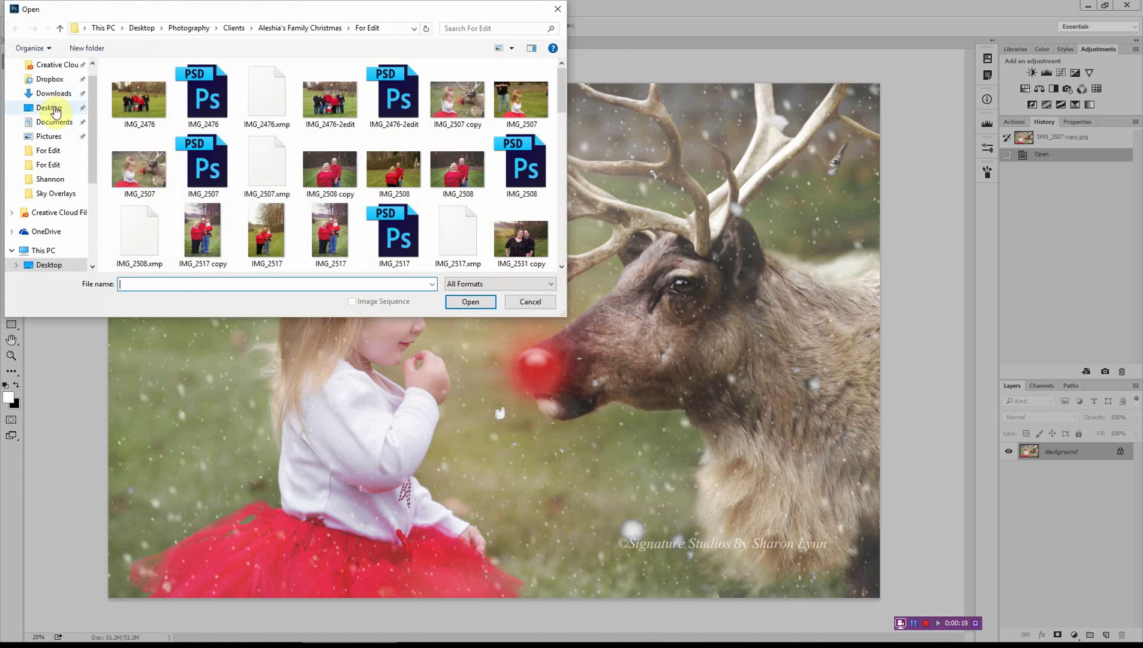
pyautogui.click(49, 97)
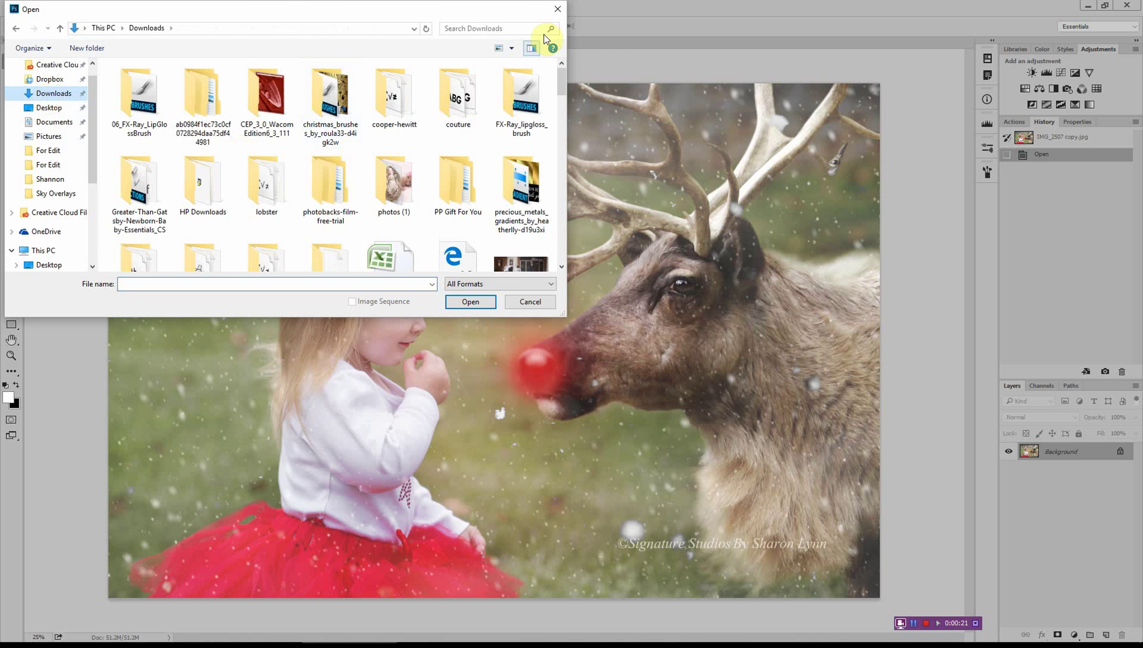
pyautogui.click(478, 29)
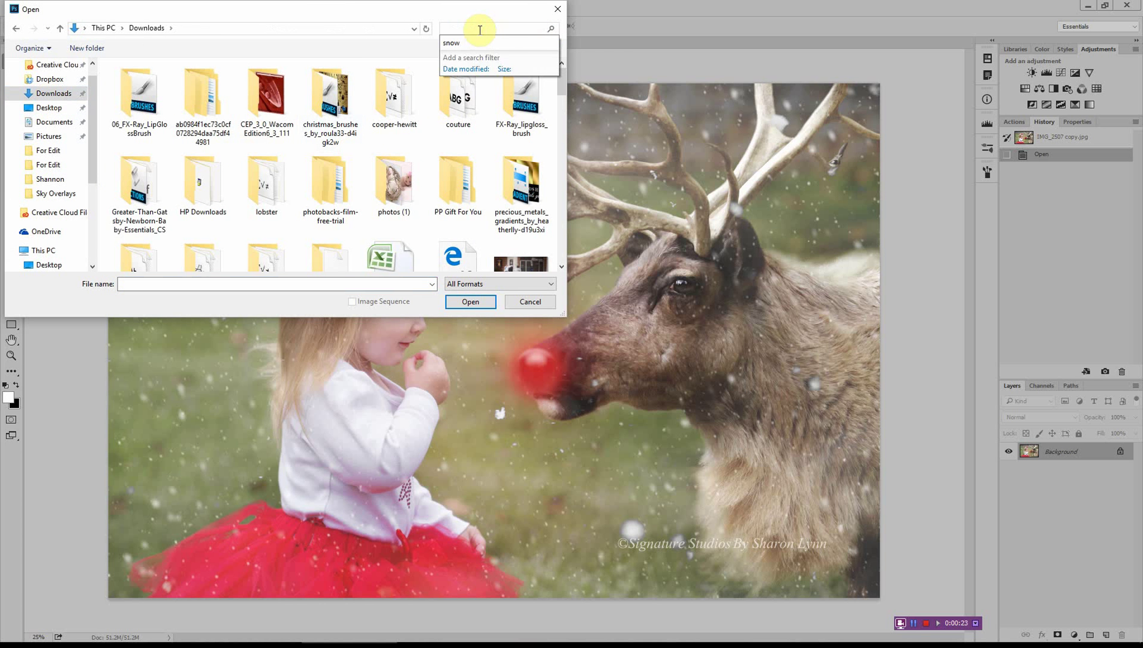
pyautogui.click(481, 44)
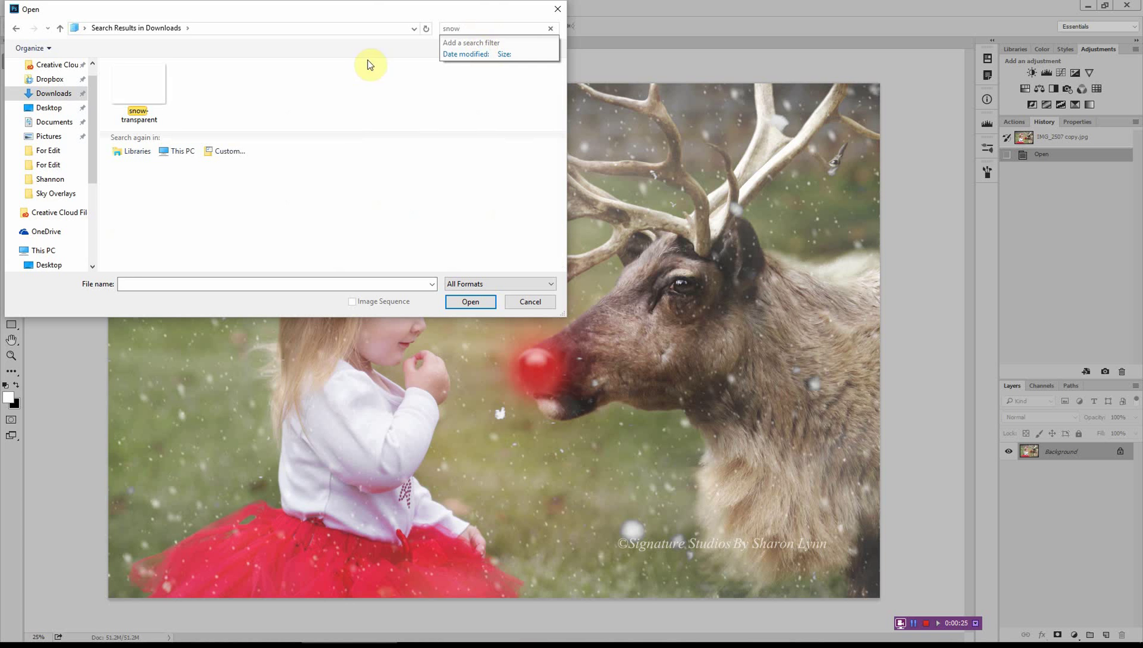
pyautogui.click(139, 93)
pyautogui.click(464, 303)
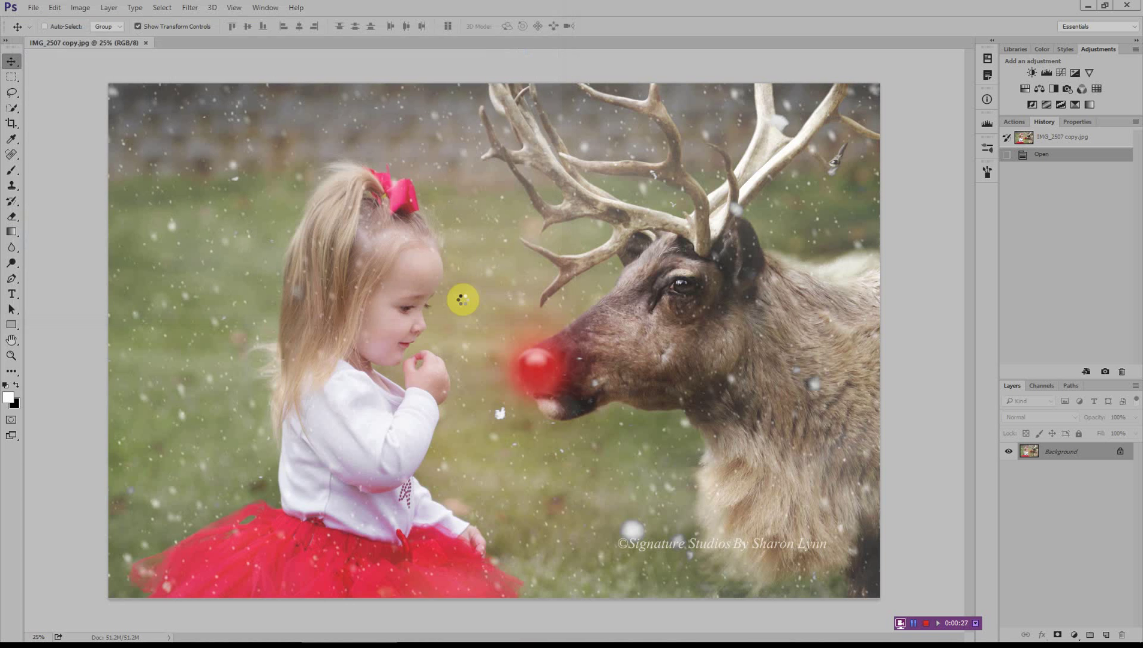
pyautogui.scroll(3, 665, 509)
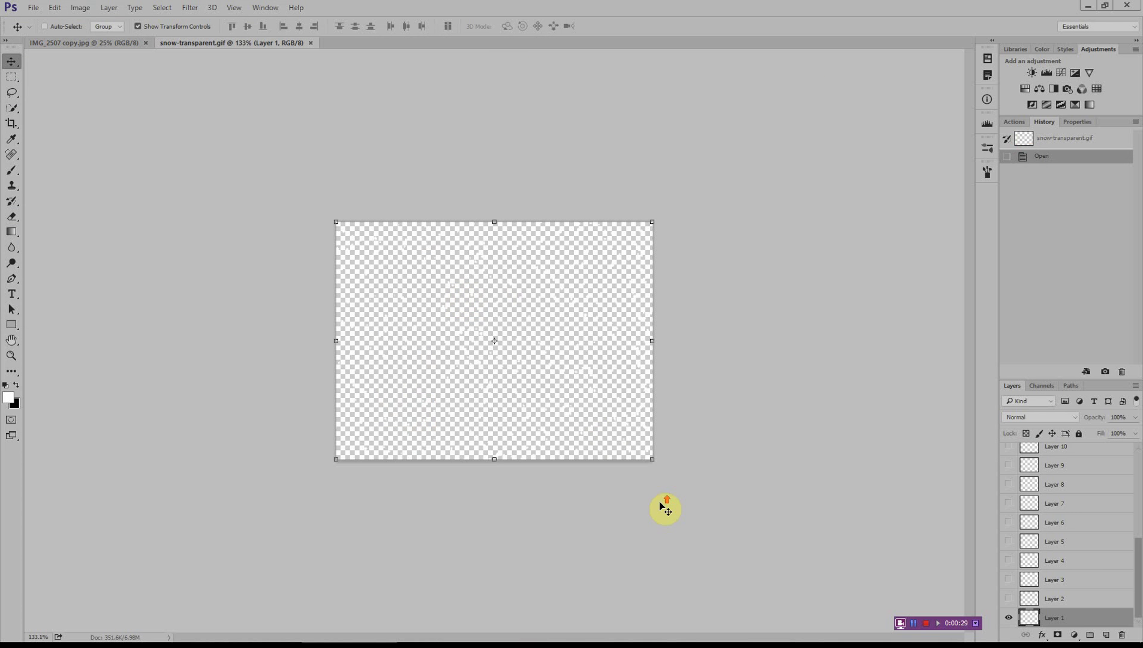
pyautogui.scroll(2, 665, 508)
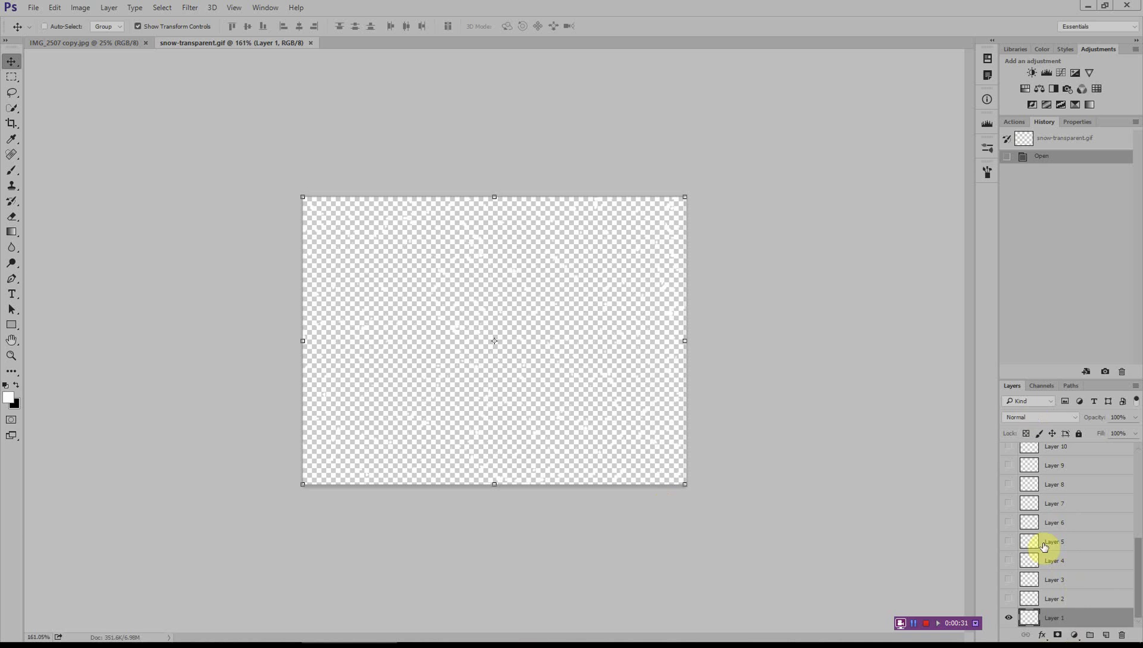
pyautogui.scroll(5, 1068, 607)
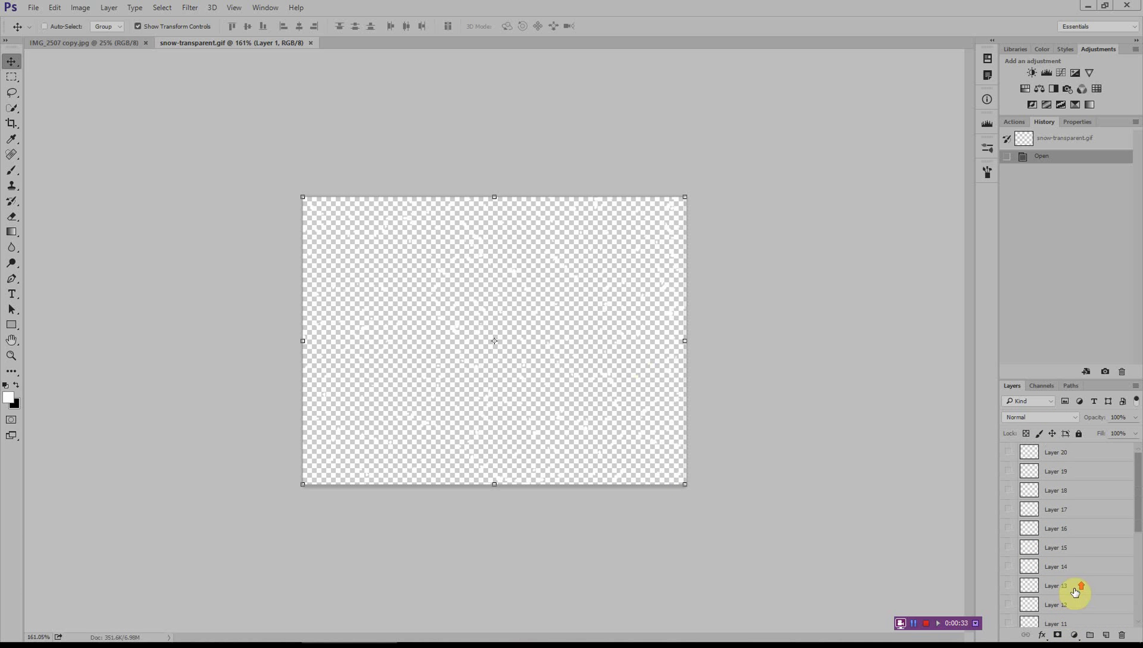
pyautogui.scroll(-5, 1076, 591)
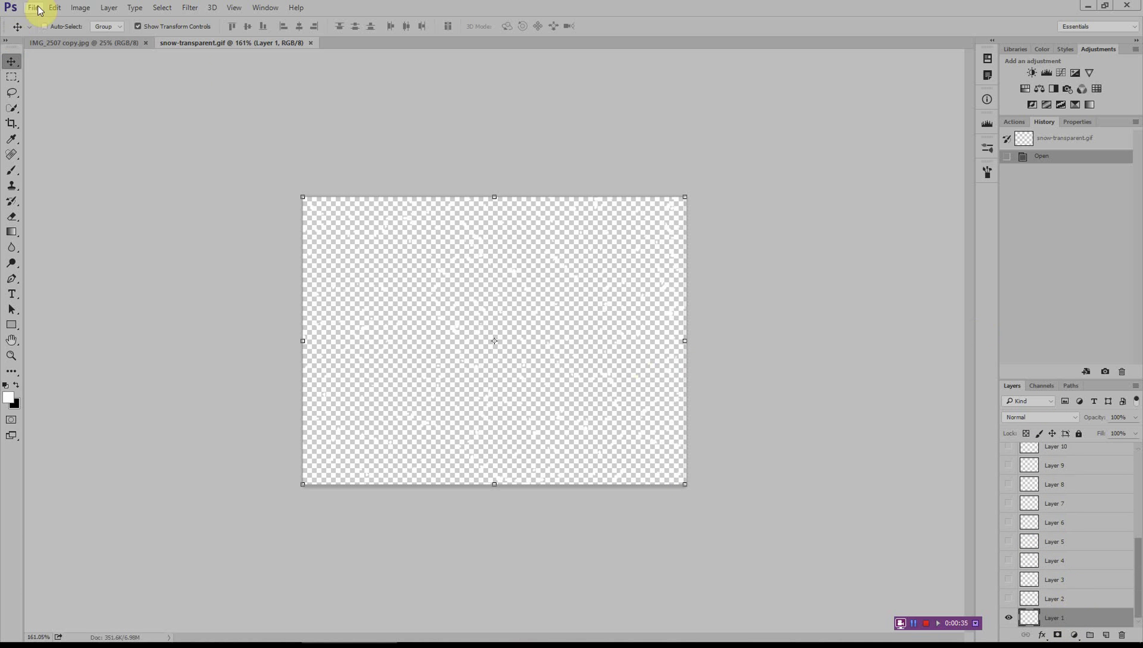
# Step: Drag the IMG_2507 reindeer layer into snow-transparent.gif as bottom Layer 21
pyautogui.moveTo(68, 42); pyautogui.dragTo(220, 432)
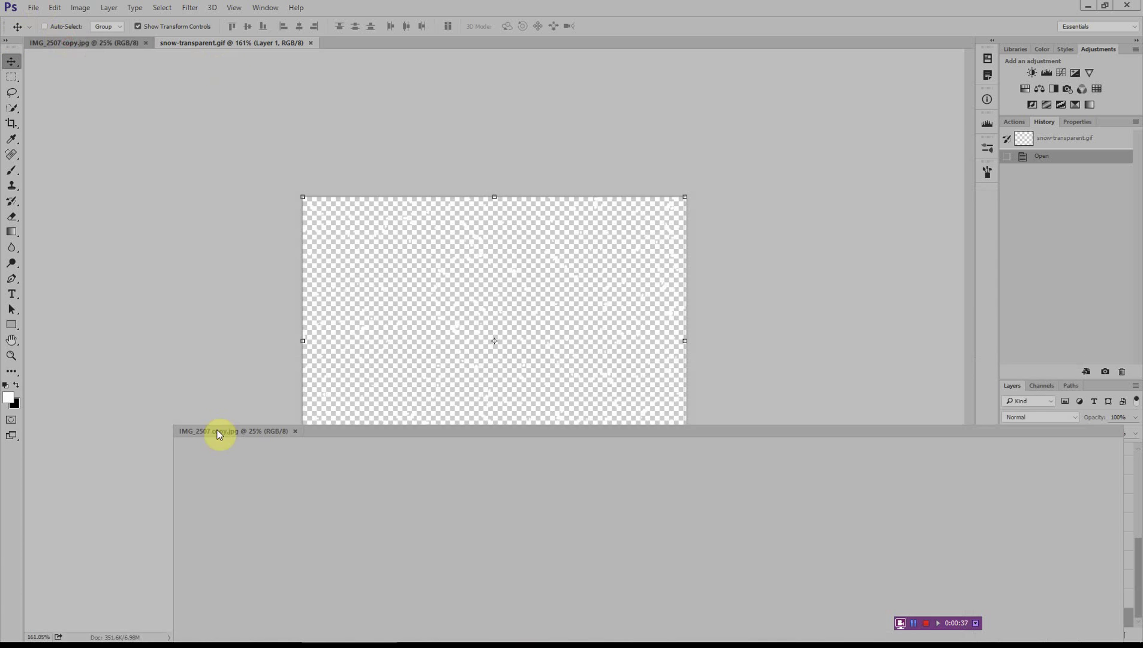
pyautogui.moveTo(539, 524); pyautogui.dragTo(512, 319)
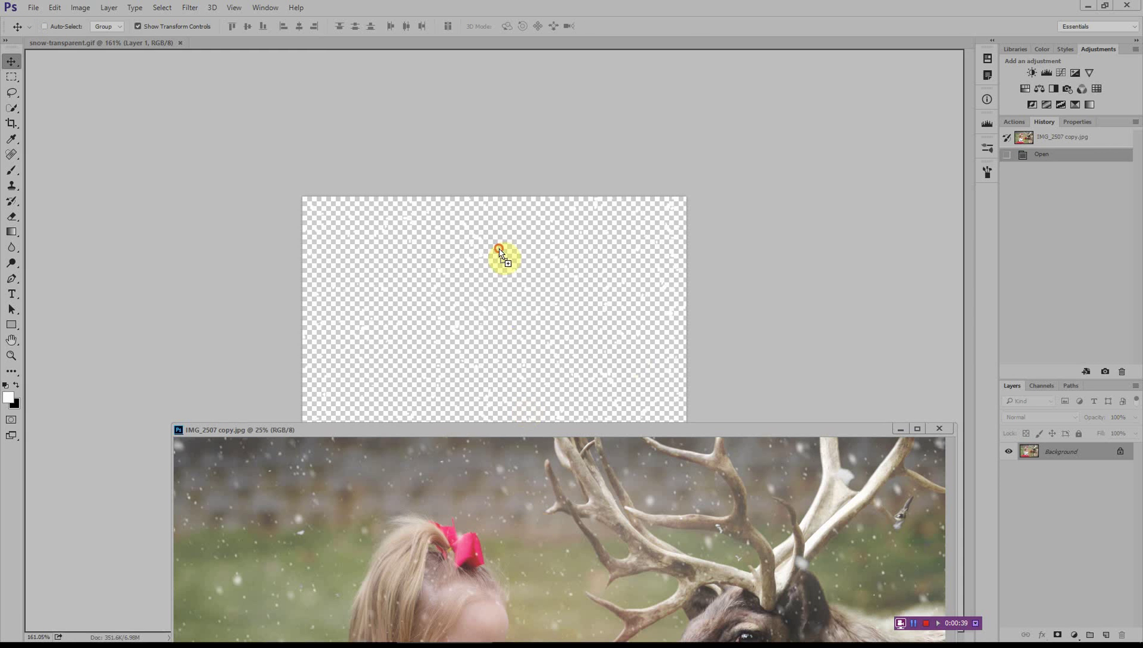
pyautogui.moveTo(500, 252); pyautogui.dragTo(481, 360)
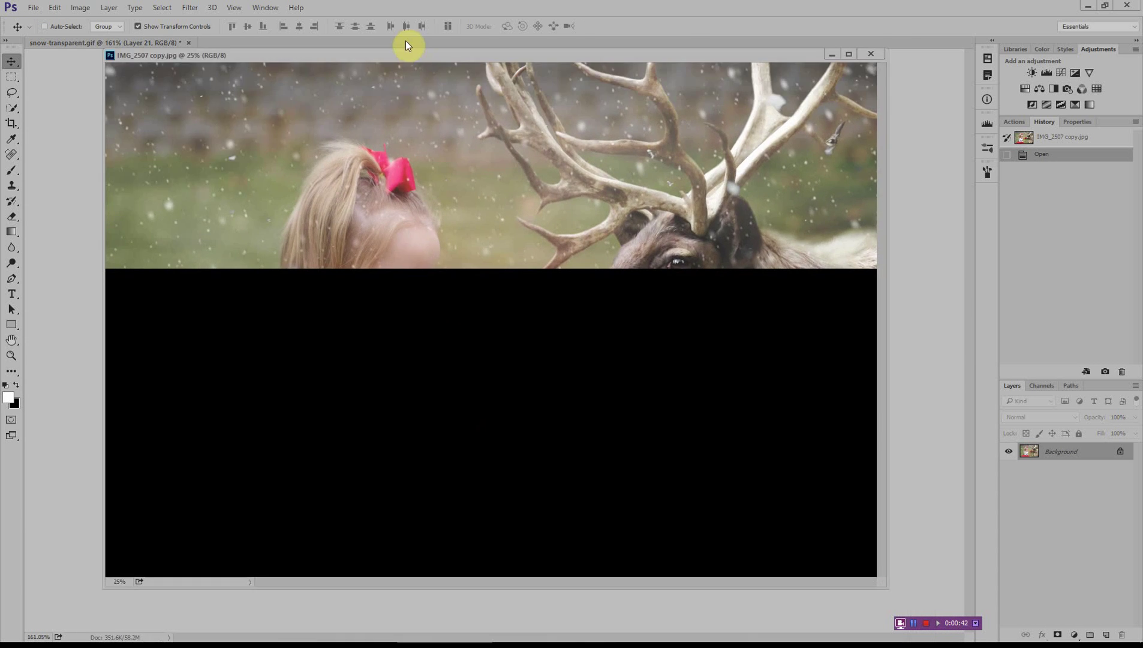
pyautogui.moveTo(482, 438); pyautogui.dragTo(405, 40)
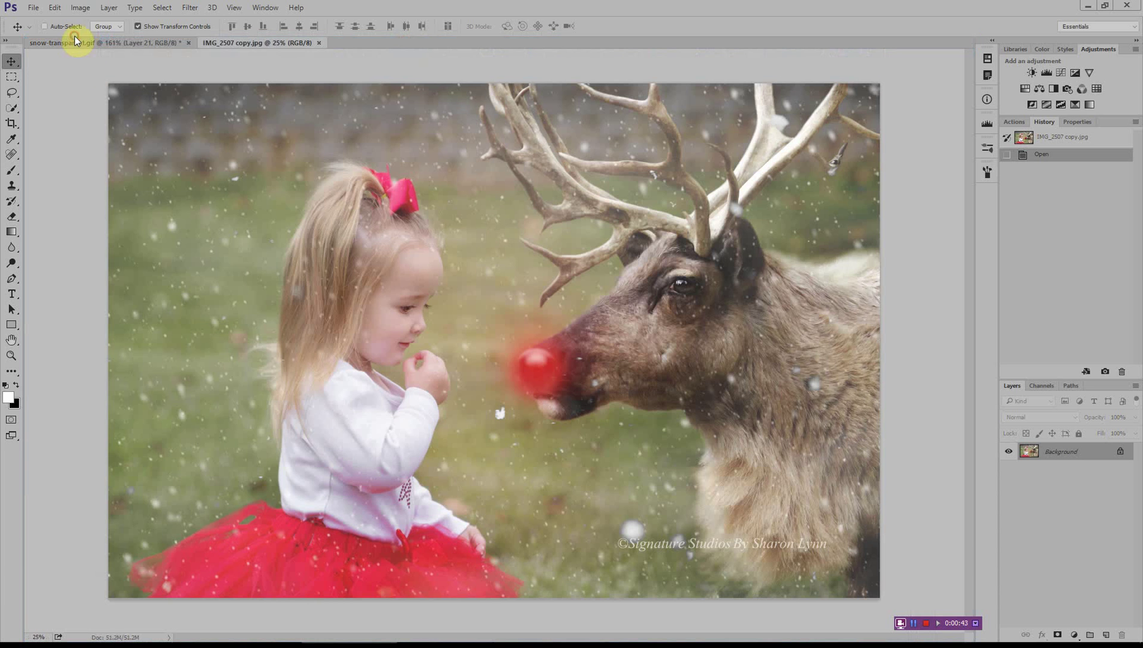
pyautogui.click(82, 41)
pyautogui.scroll(-3, 552, 355)
pyautogui.scroll(-3, 552, 355)
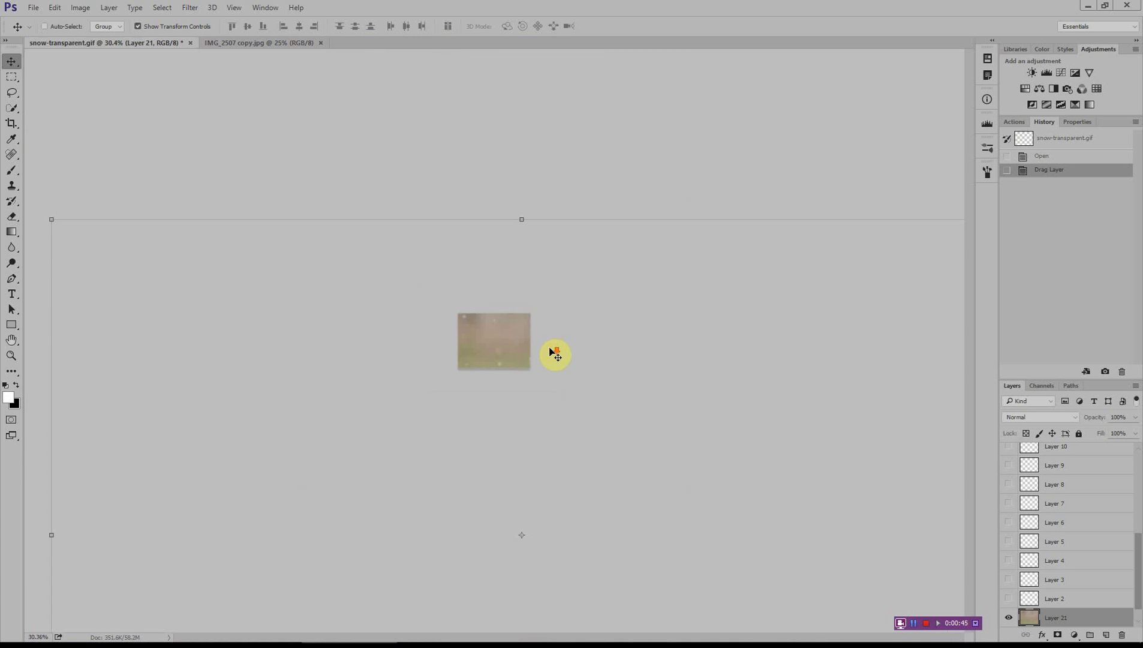
pyautogui.scroll(-3, 552, 355)
pyautogui.scroll(-2, 552, 354)
# Step: Scale the reindeer layer with linked W and H, aligning it to the snow canvas
pyautogui.click(628, 478)
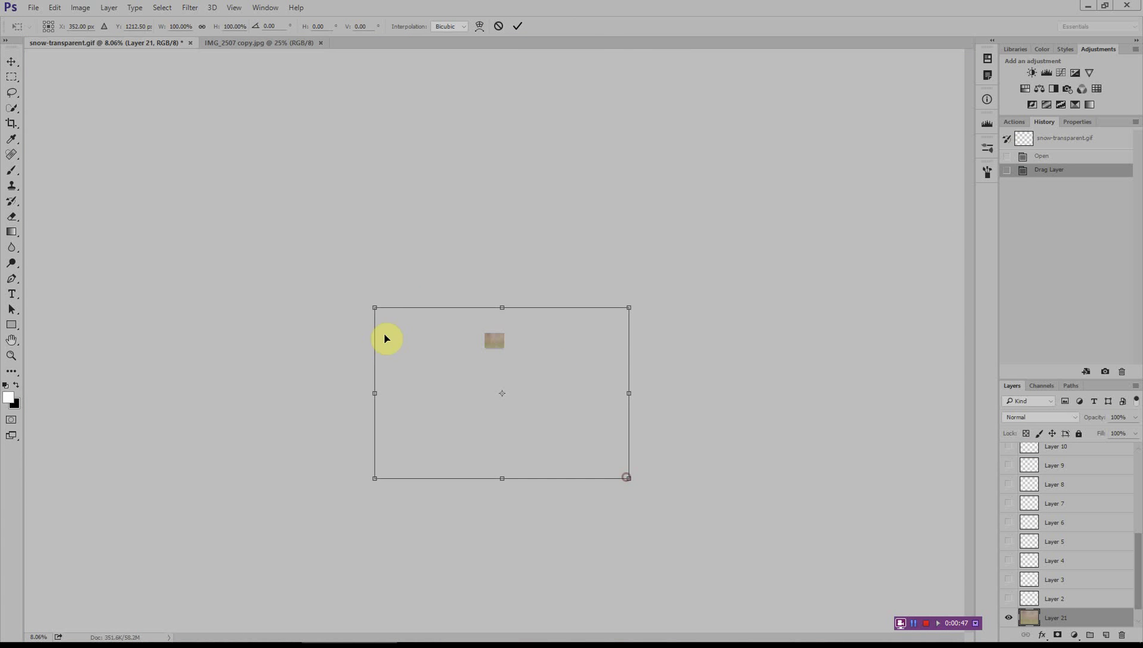
pyautogui.click(204, 28)
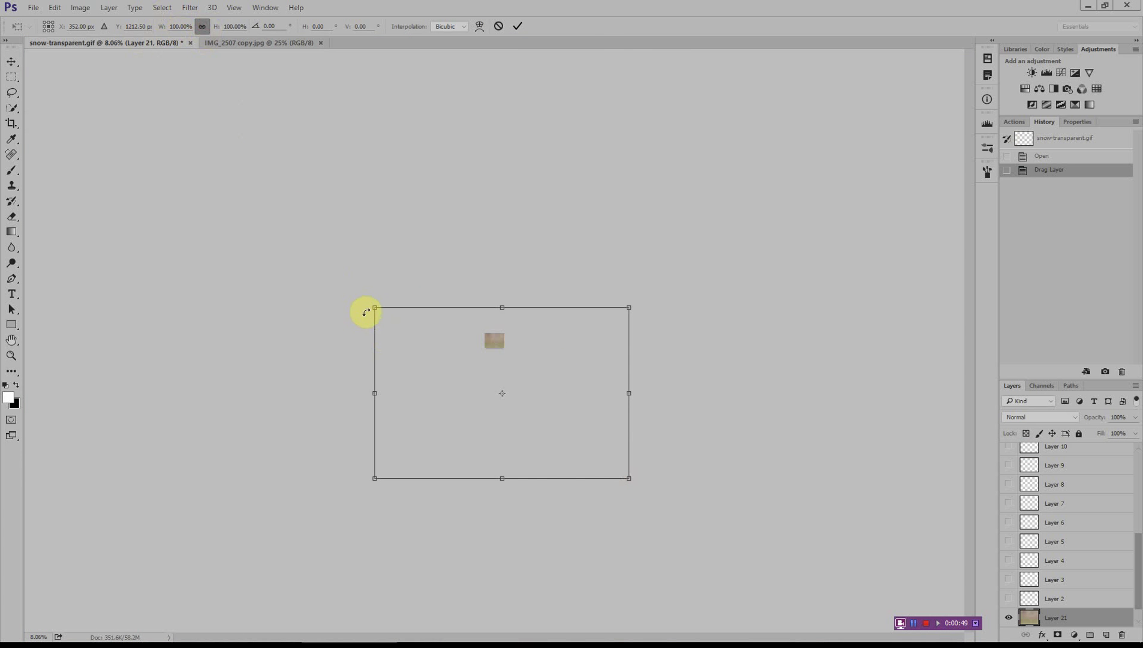
pyautogui.moveTo(373, 305); pyautogui.dragTo(604, 466)
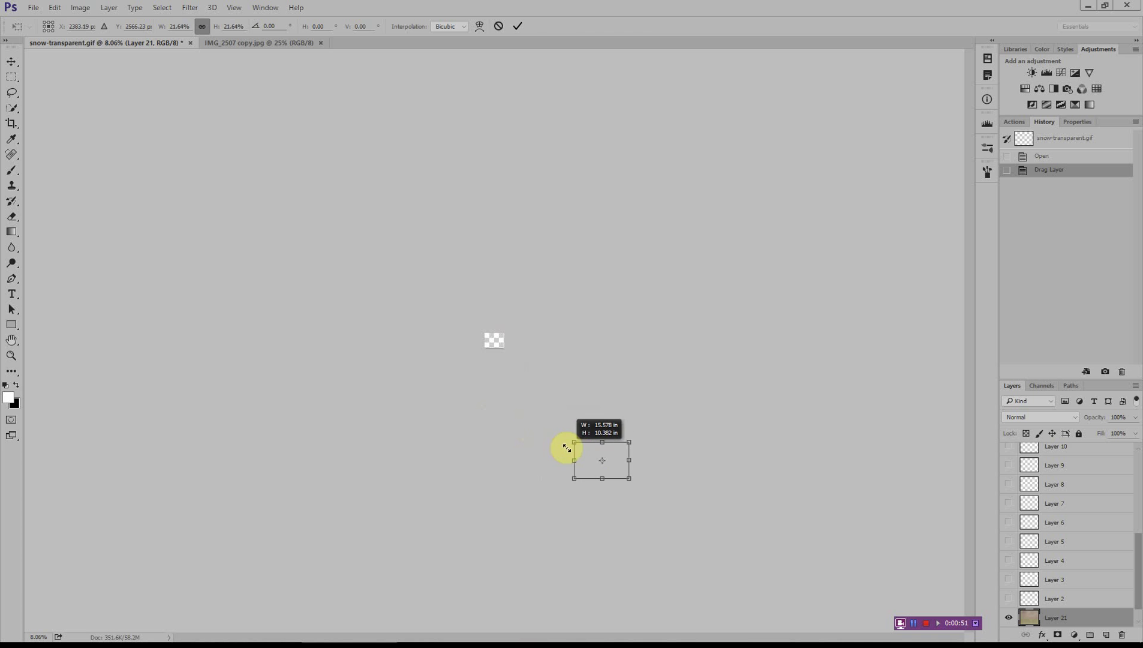
pyautogui.scroll(2, 604, 467)
pyautogui.scroll(1, 654, 492)
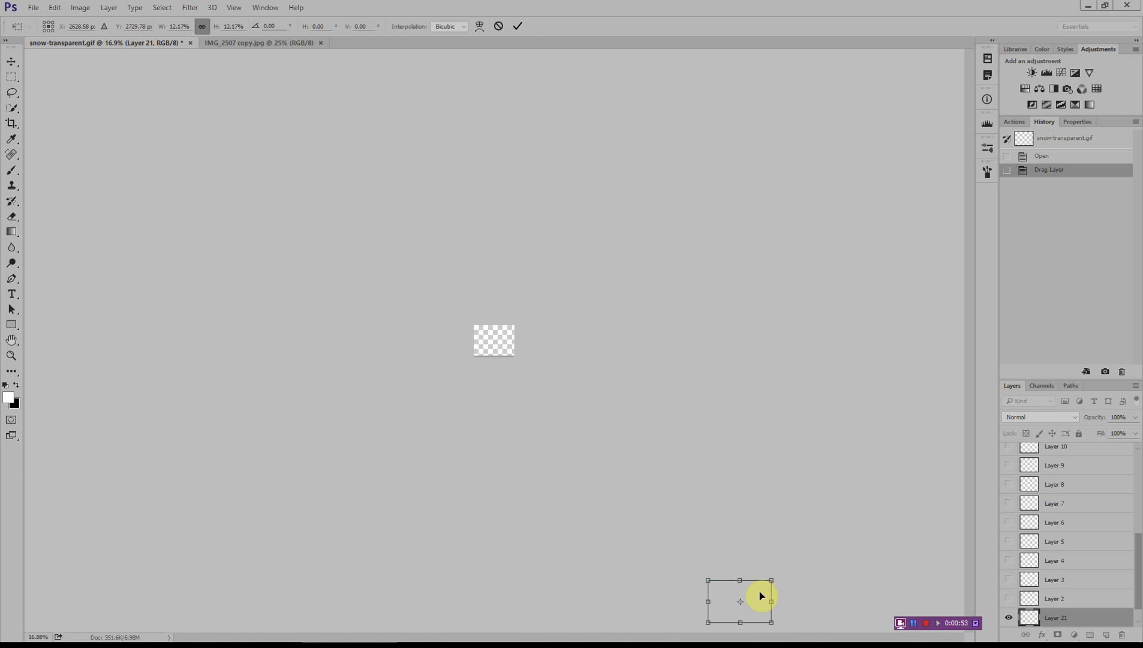
pyautogui.moveTo(758, 594)
pyautogui.mouseDown()
pyautogui.moveTo(519, 282)
pyautogui.moveTo(526, 339)
pyautogui.mouseUp()
pyautogui.scroll(1, 526, 339)
pyautogui.scroll(1, 526, 338)
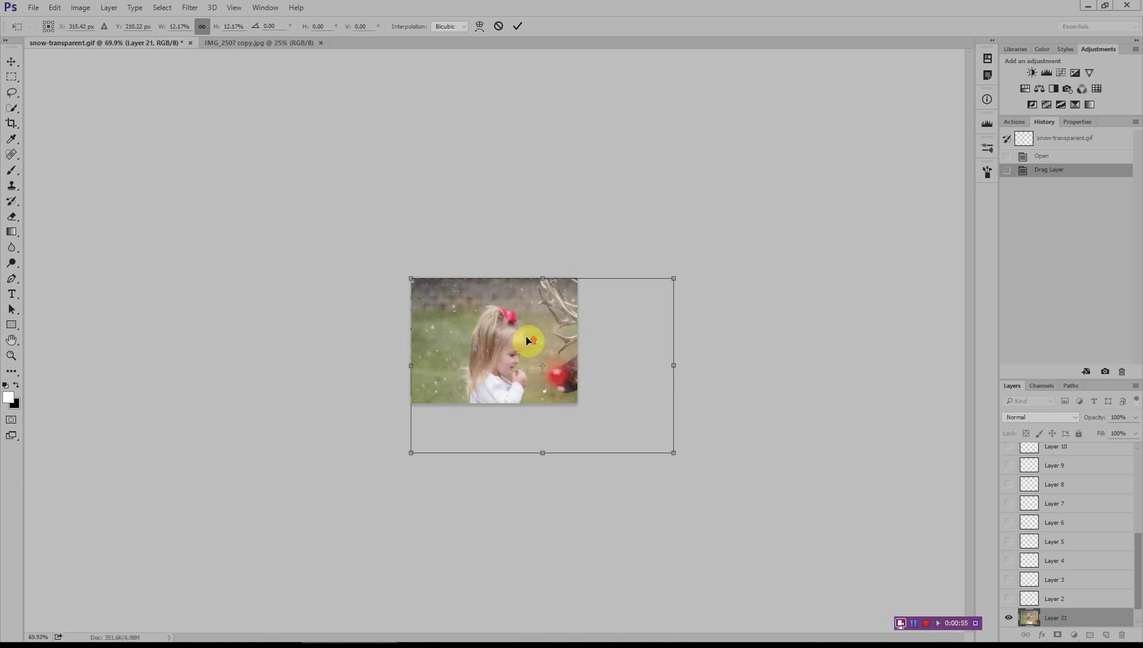
pyautogui.scroll(2, 526, 339)
pyautogui.moveTo(810, 538); pyautogui.dragTo(674, 466)
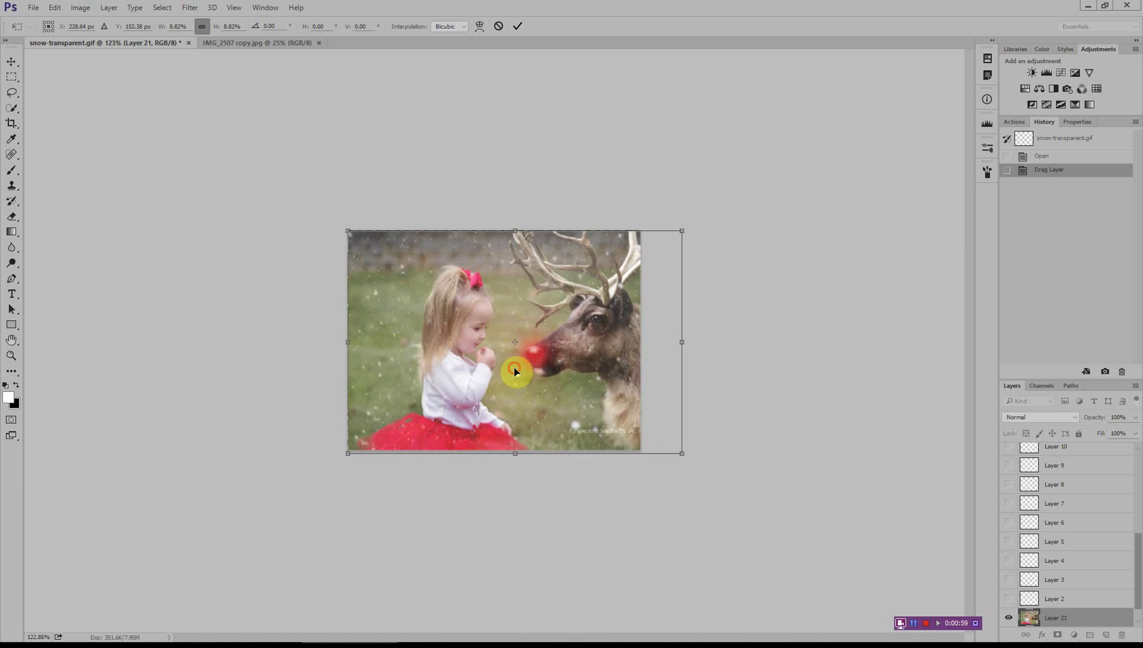
pyautogui.moveTo(515, 367); pyautogui.dragTo(488, 370)
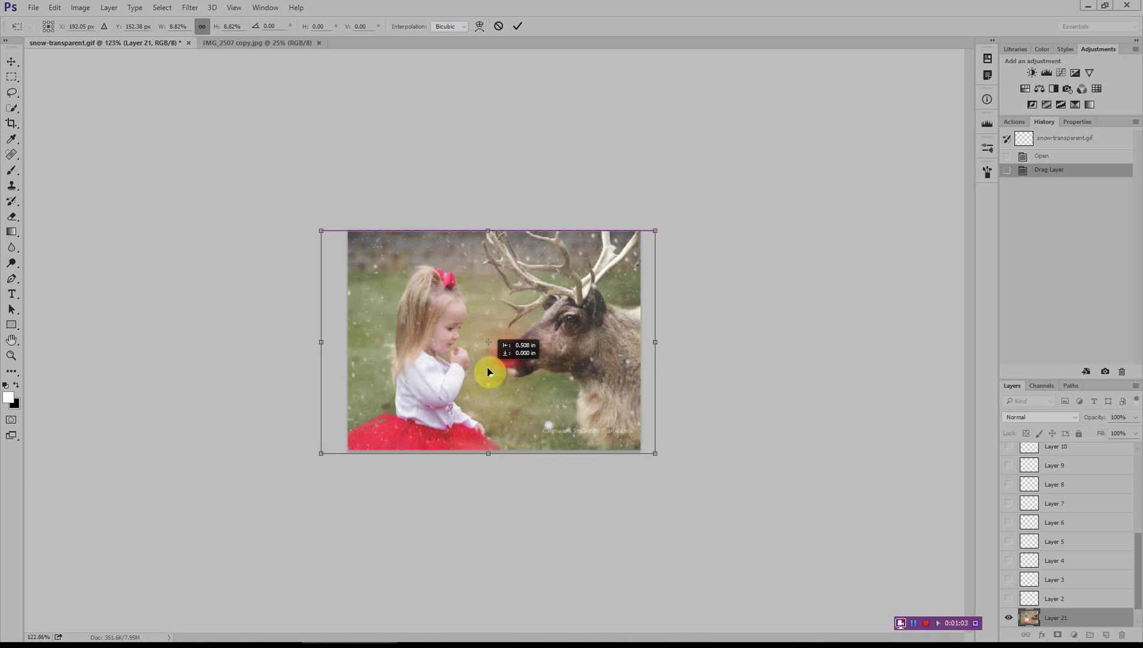
pyautogui.scroll(3, 487, 367)
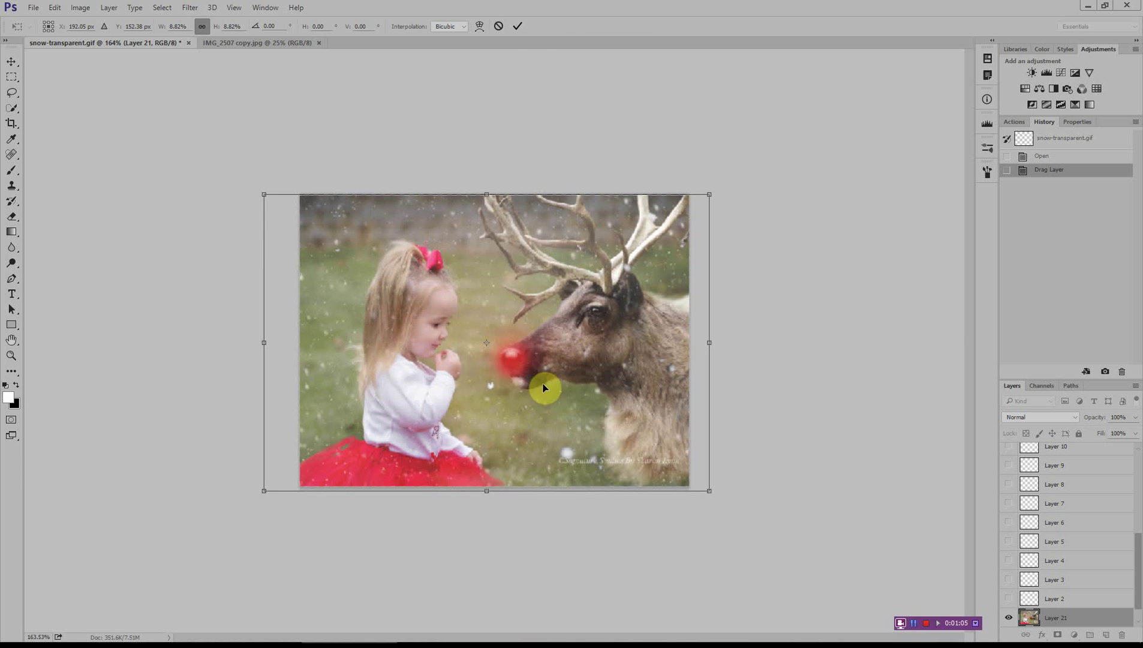
# Step: Commit the transform, undo the grouping, and move Layer 21 below all snow layers
pyautogui.click(513, 31)
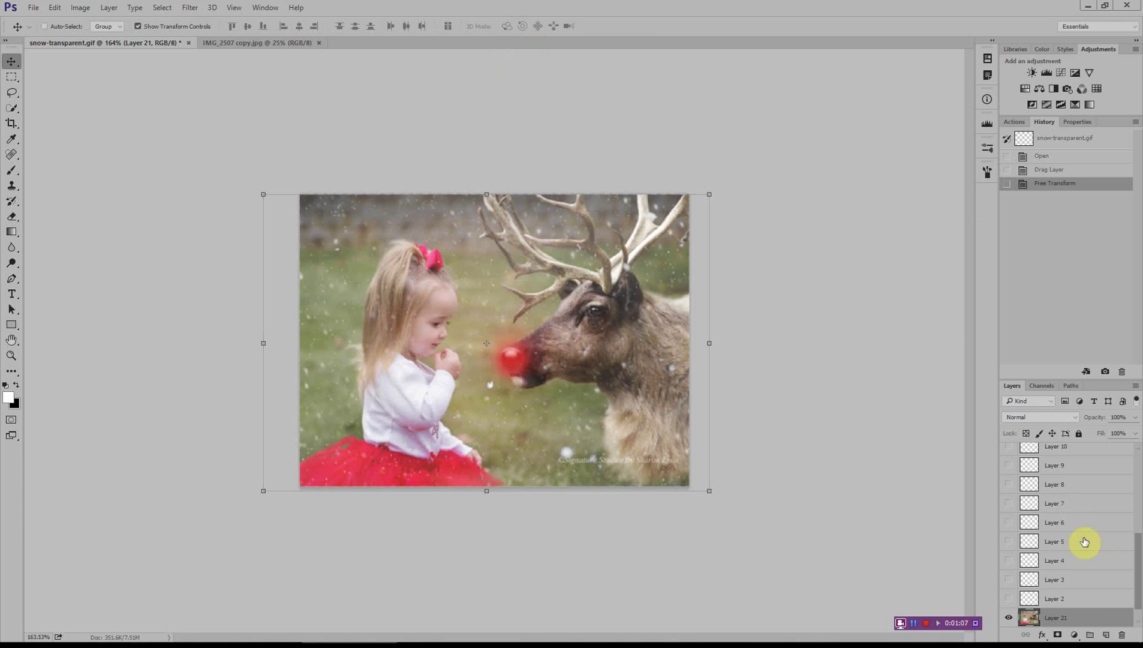
pyautogui.scroll(-1, 1086, 542)
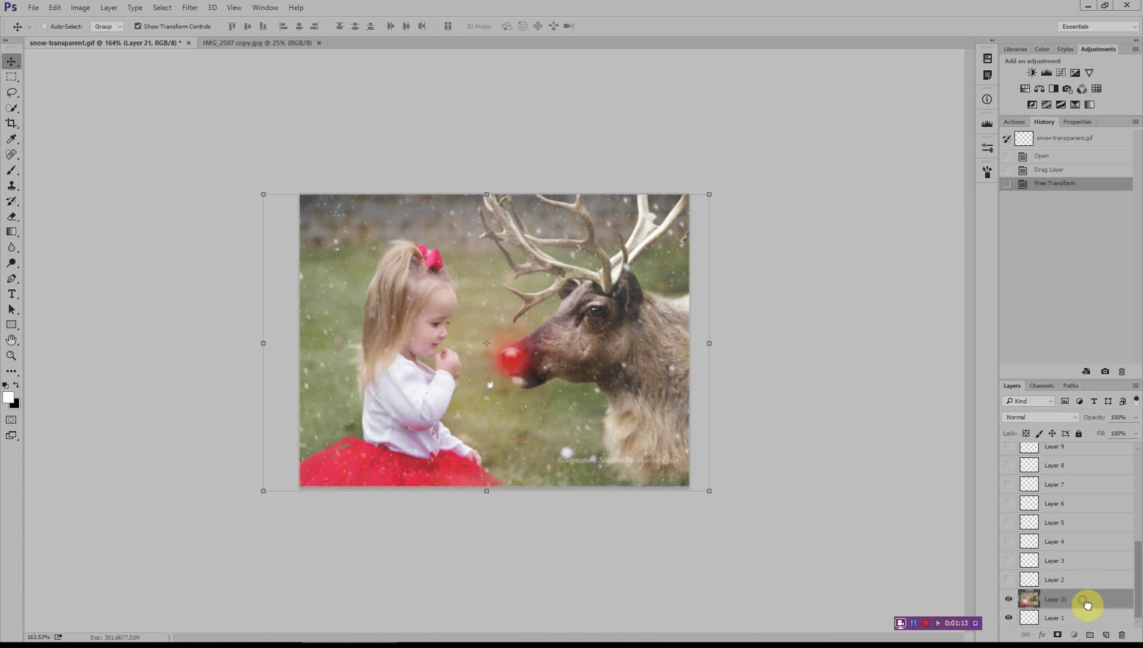
pyautogui.moveTo(1087, 605); pyautogui.dragTo(1090, 633)
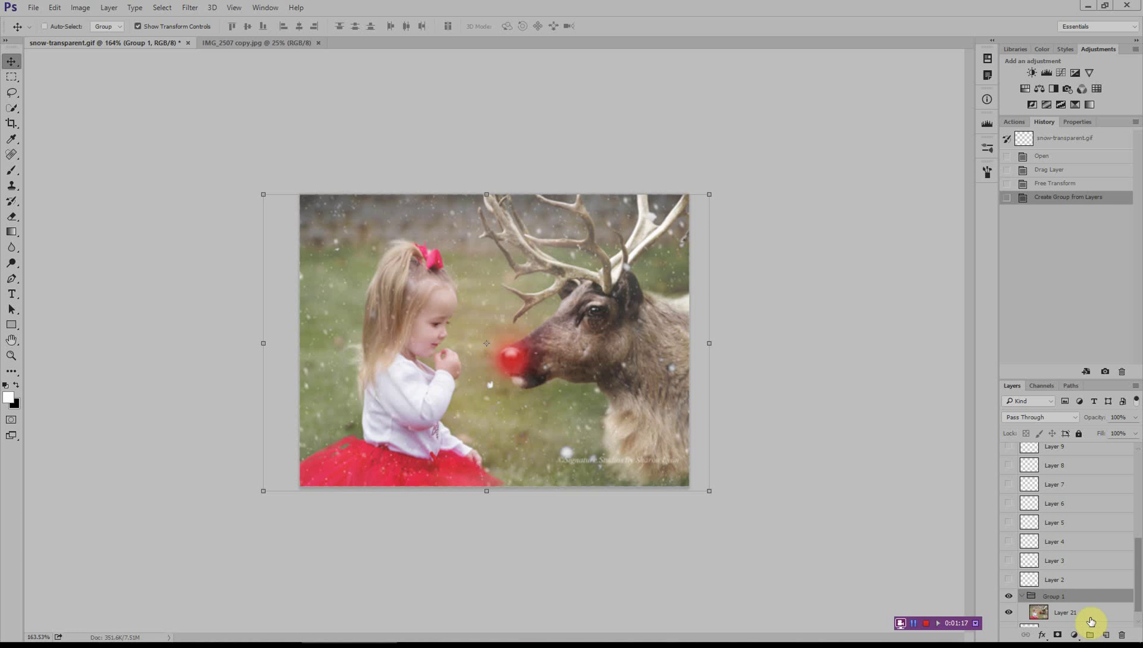
pyautogui.hotkey('ctrl', 'z')
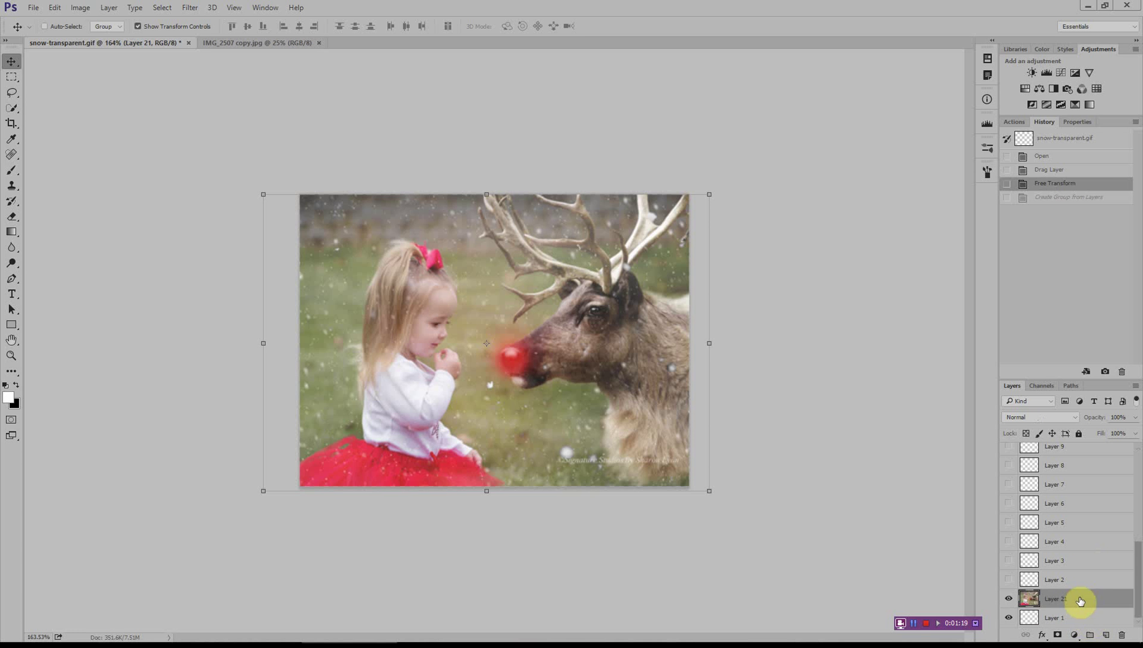
pyautogui.moveTo(1082, 600); pyautogui.dragTo(1087, 625)
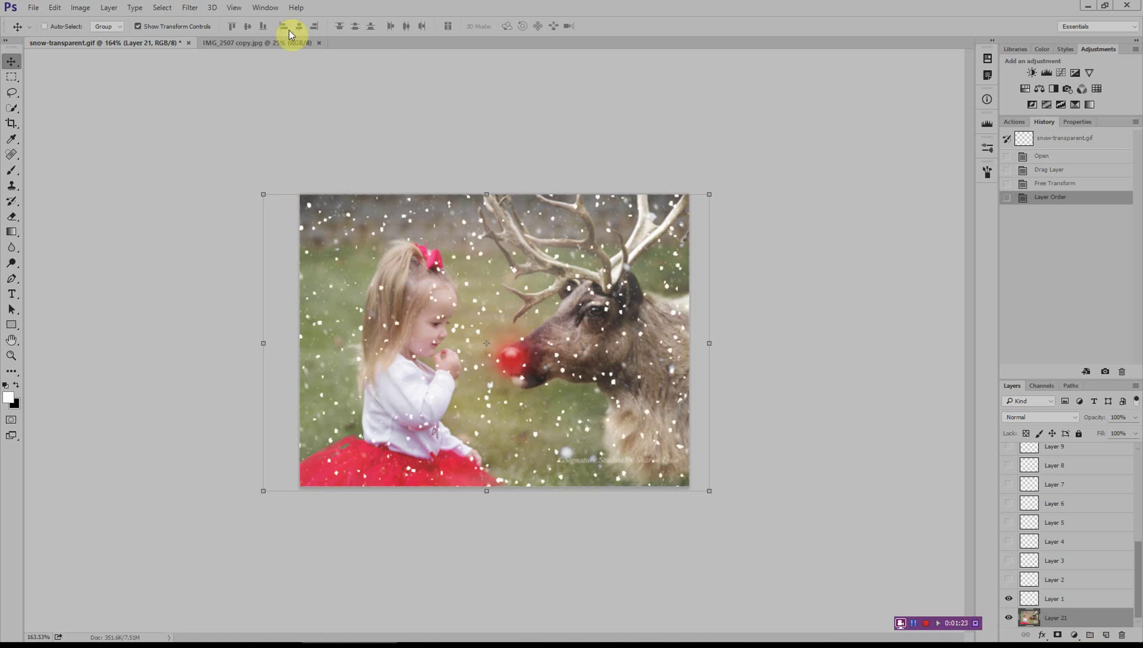
pyautogui.click(270, 11)
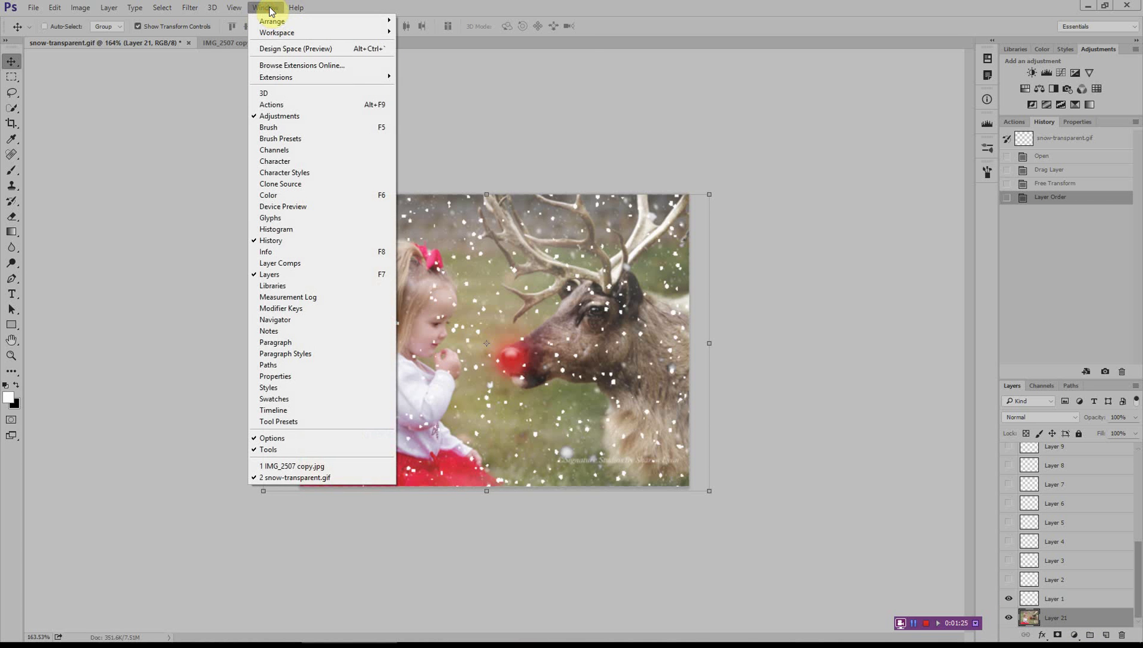
# Step: Show the Timeline and preview playback of the 20-frame snow animation
pyautogui.click(313, 410)
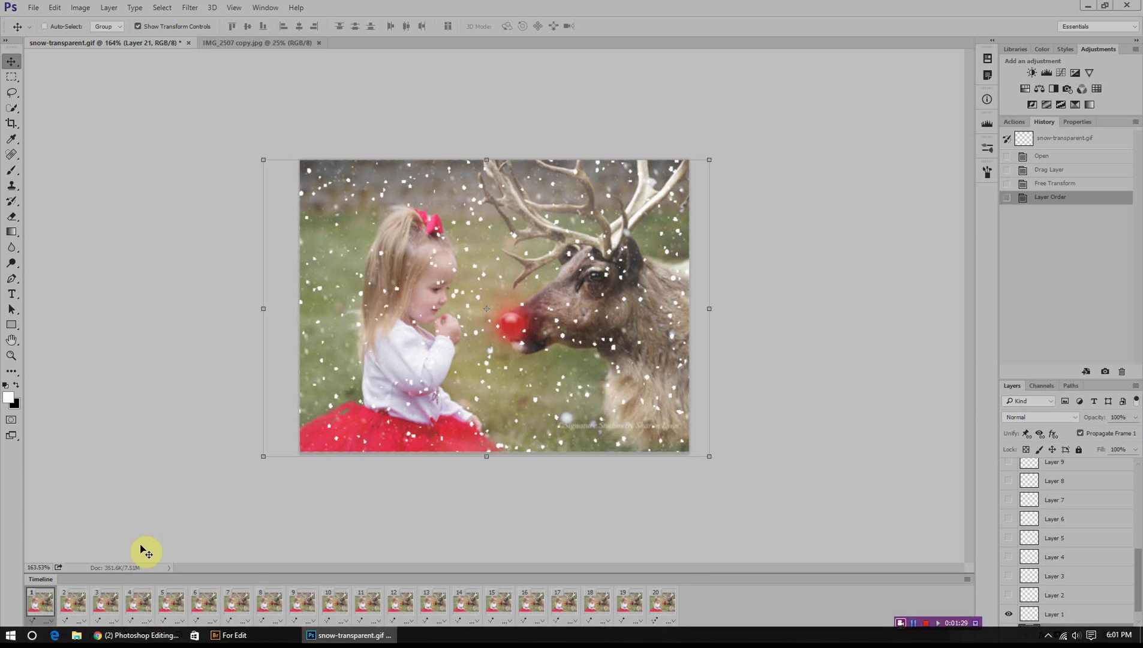
pyautogui.click(129, 635)
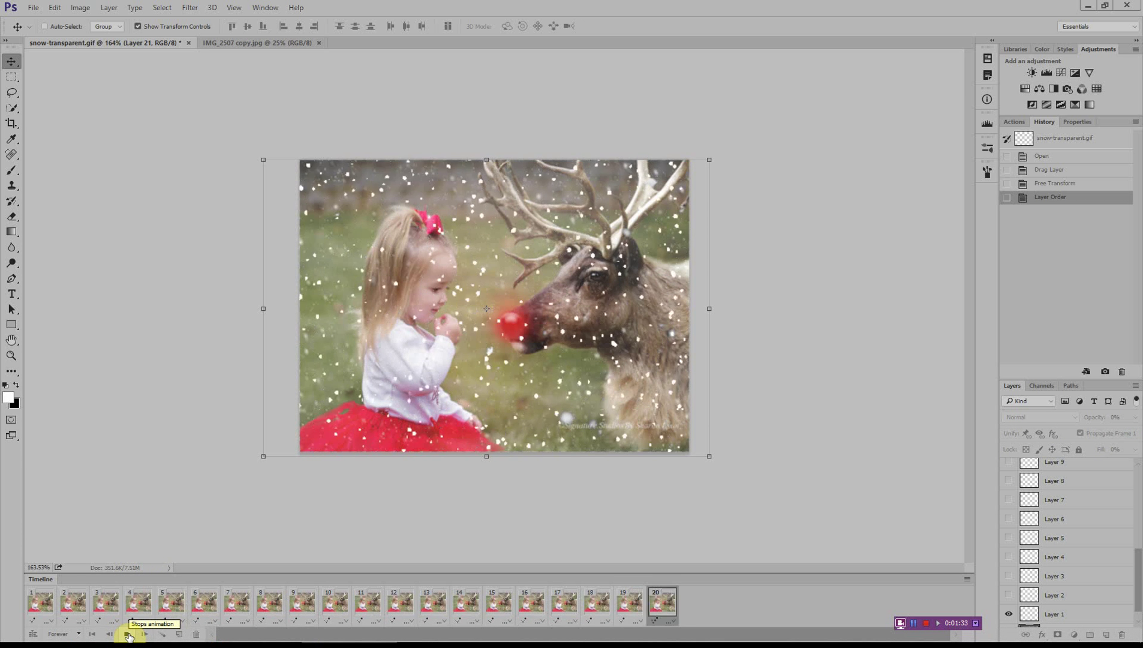
pyautogui.click(128, 635)
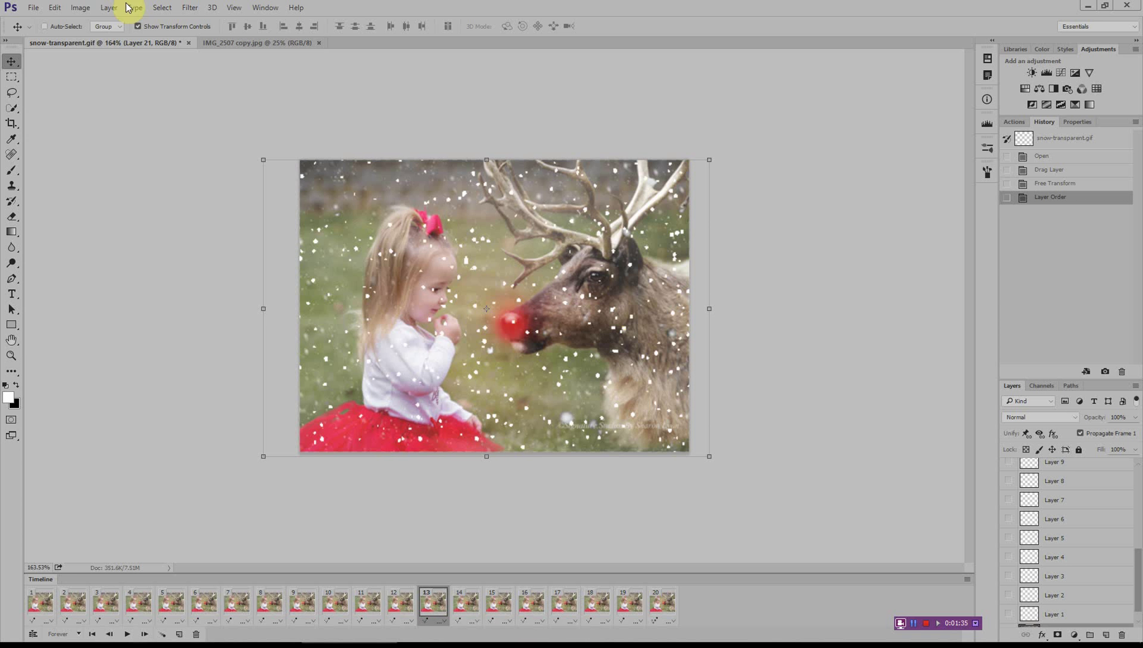
pyautogui.click(40, 8)
pyautogui.moveTo(54, 178)
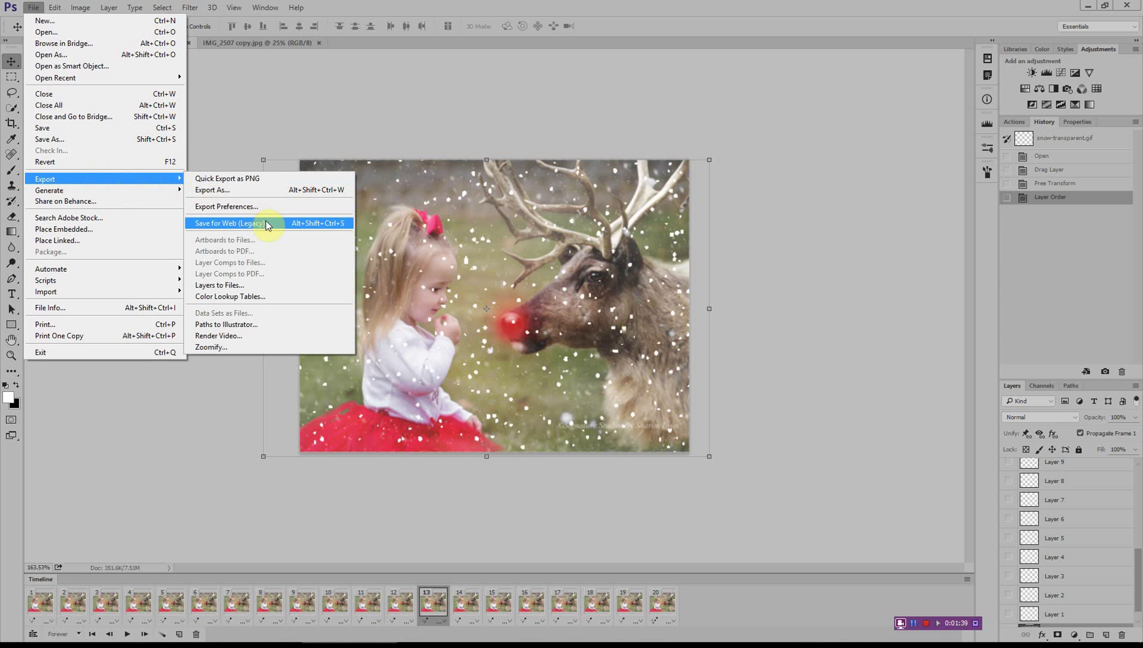
# Step: Save for Web as GIF 128 Dithered, replacing snow-transparent.gif in For Edit
pyautogui.click(288, 226)
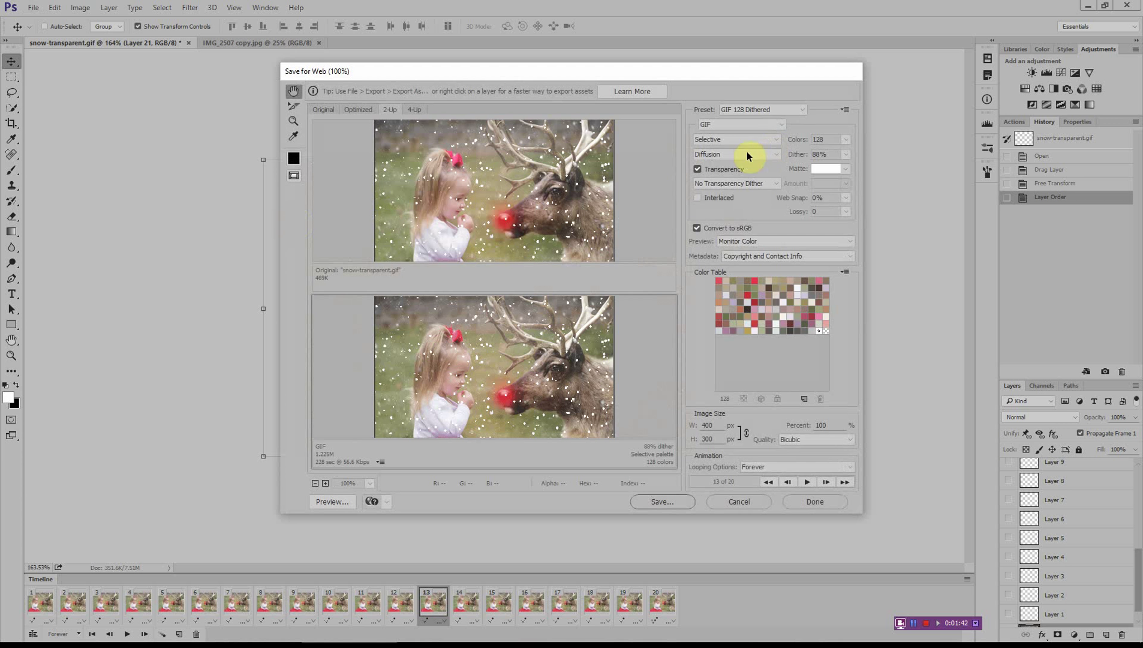
pyautogui.click(760, 108)
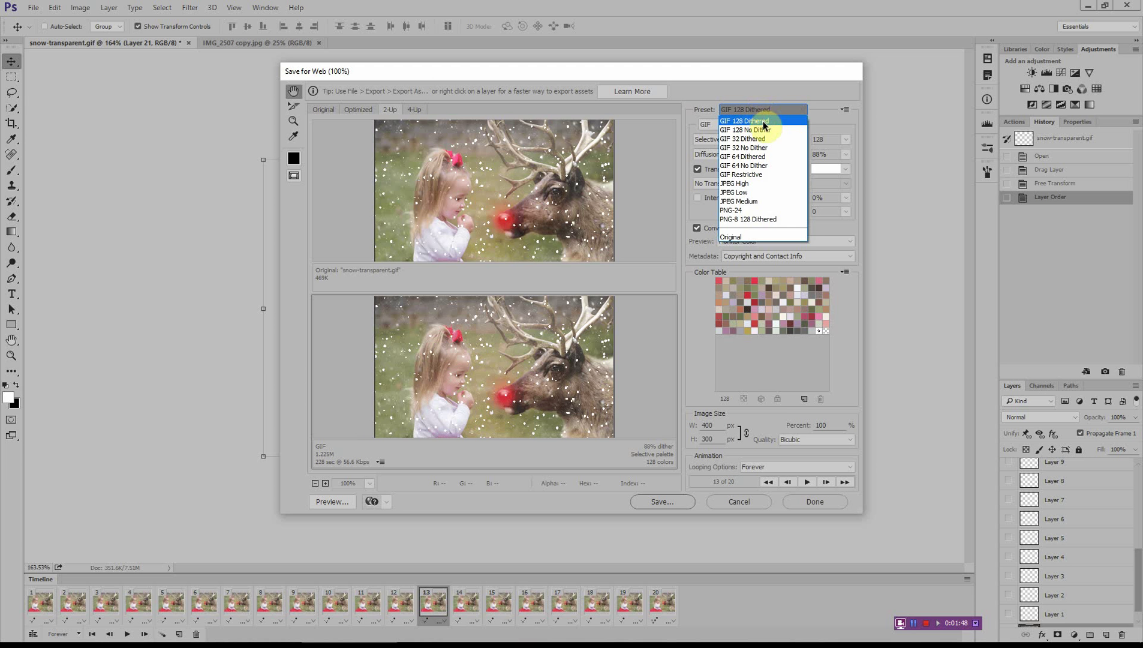
pyautogui.click(763, 123)
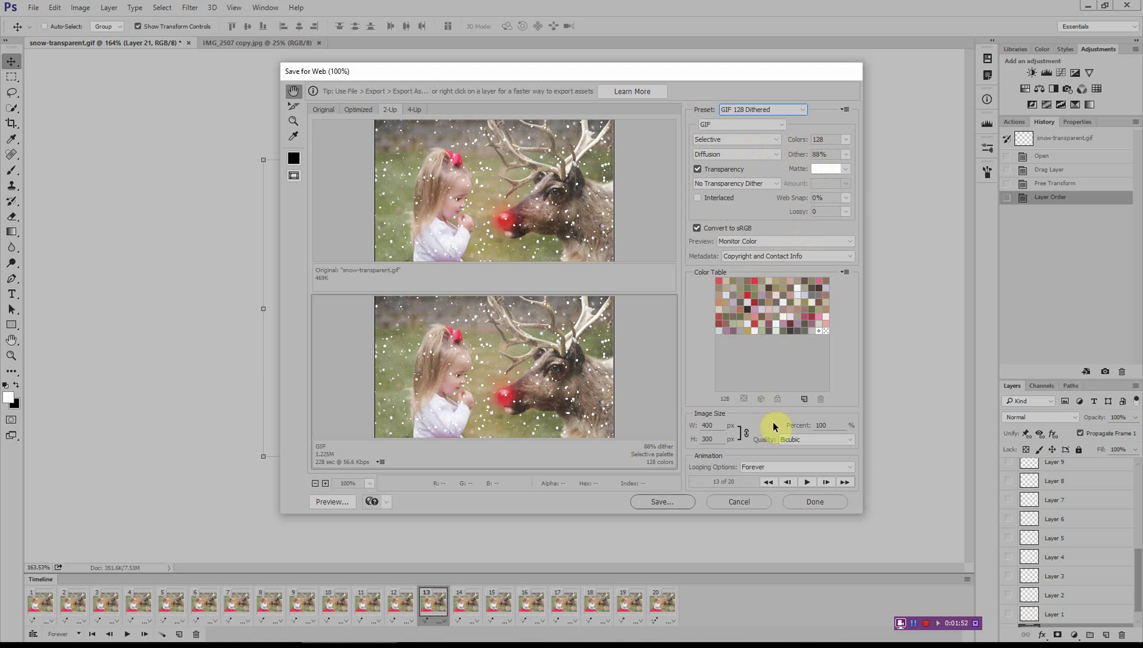
pyautogui.click(652, 503)
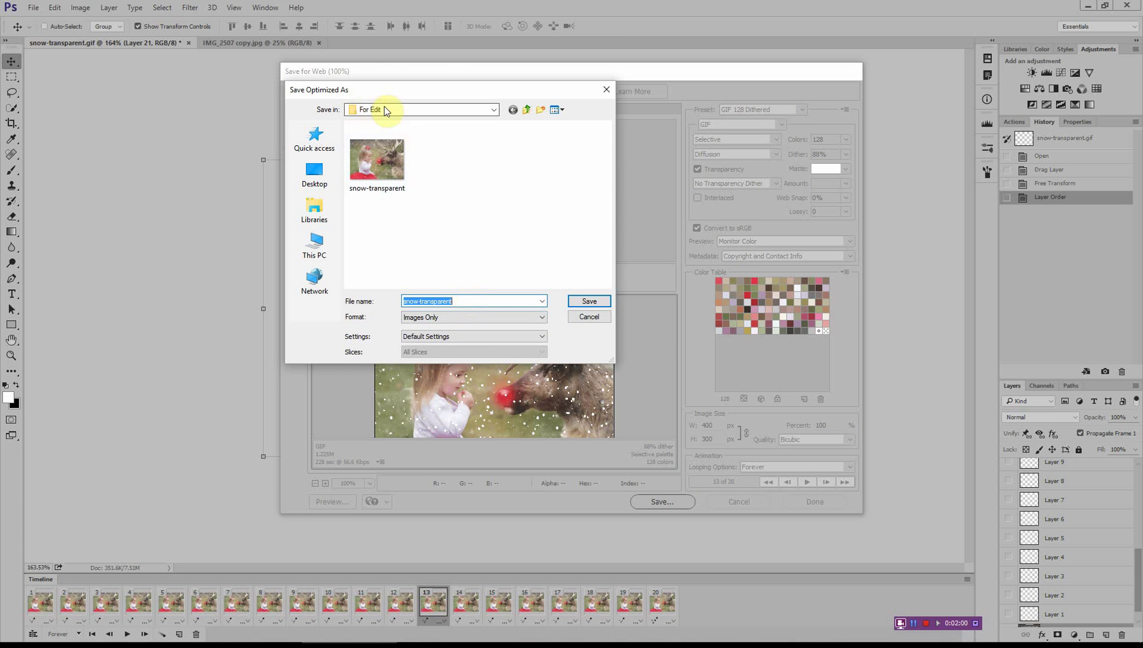
pyautogui.click(592, 301)
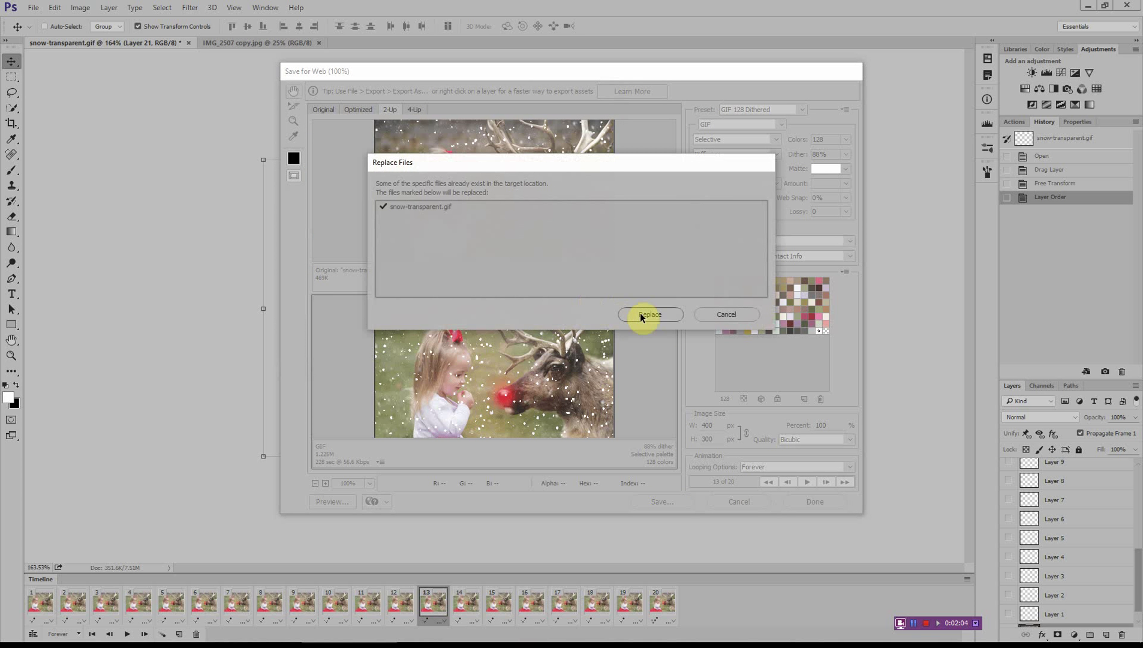
pyautogui.click(641, 315)
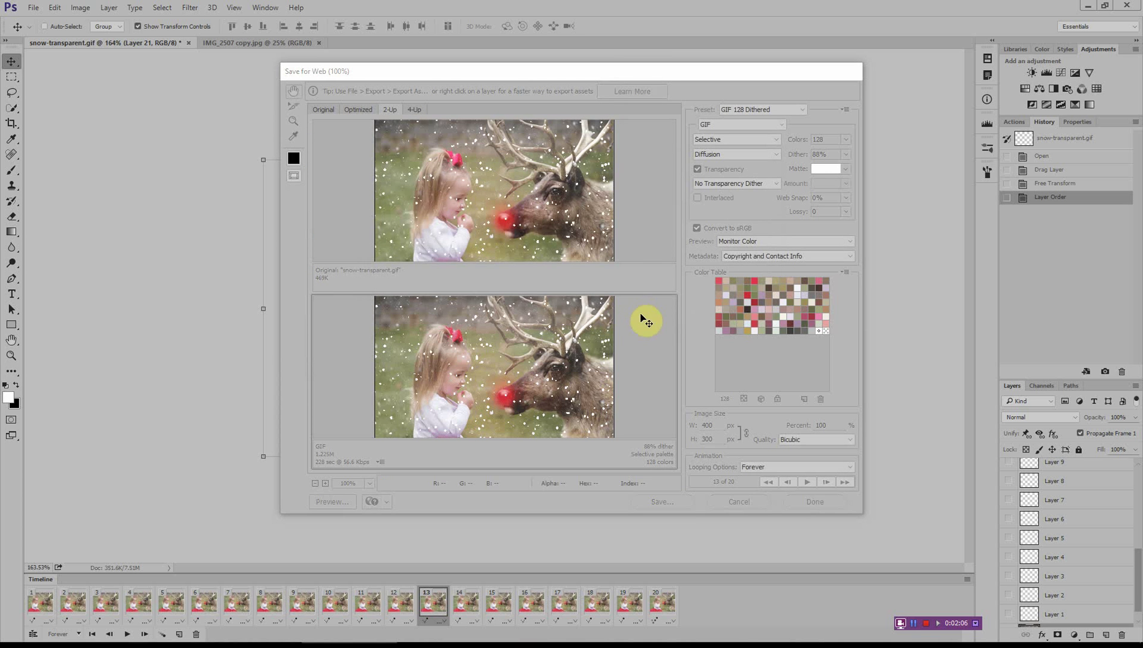
# Step: Open the earlier reindeer GIF in Chrome's Giphy tab and preview it fullscreen
pyautogui.click(152, 637)
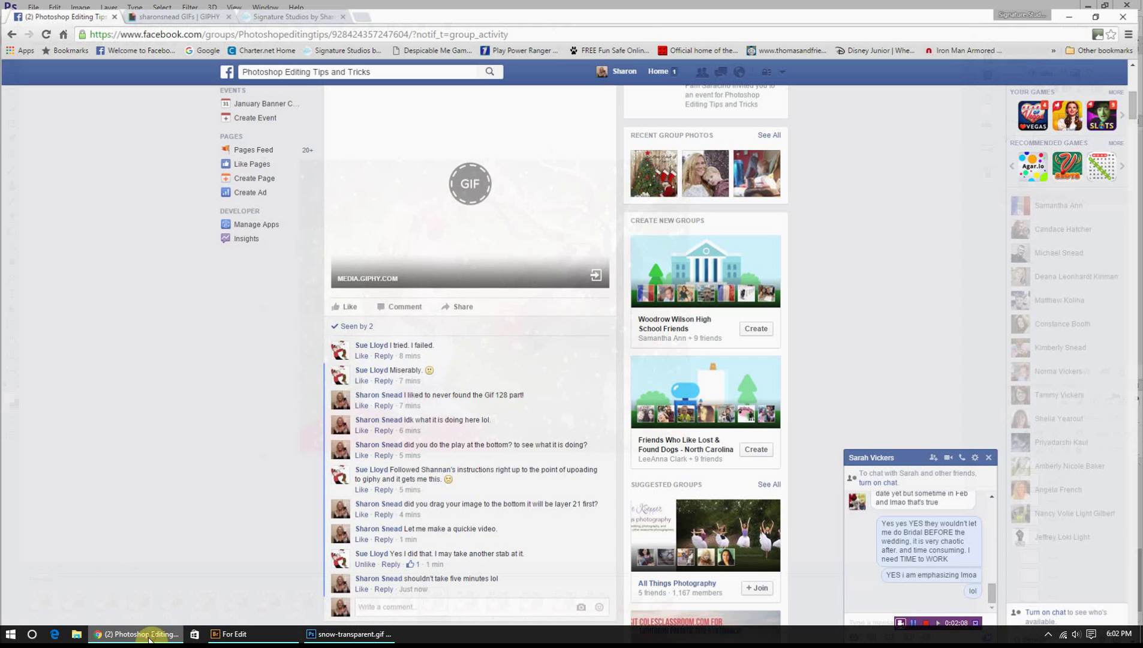
pyautogui.click(161, 7)
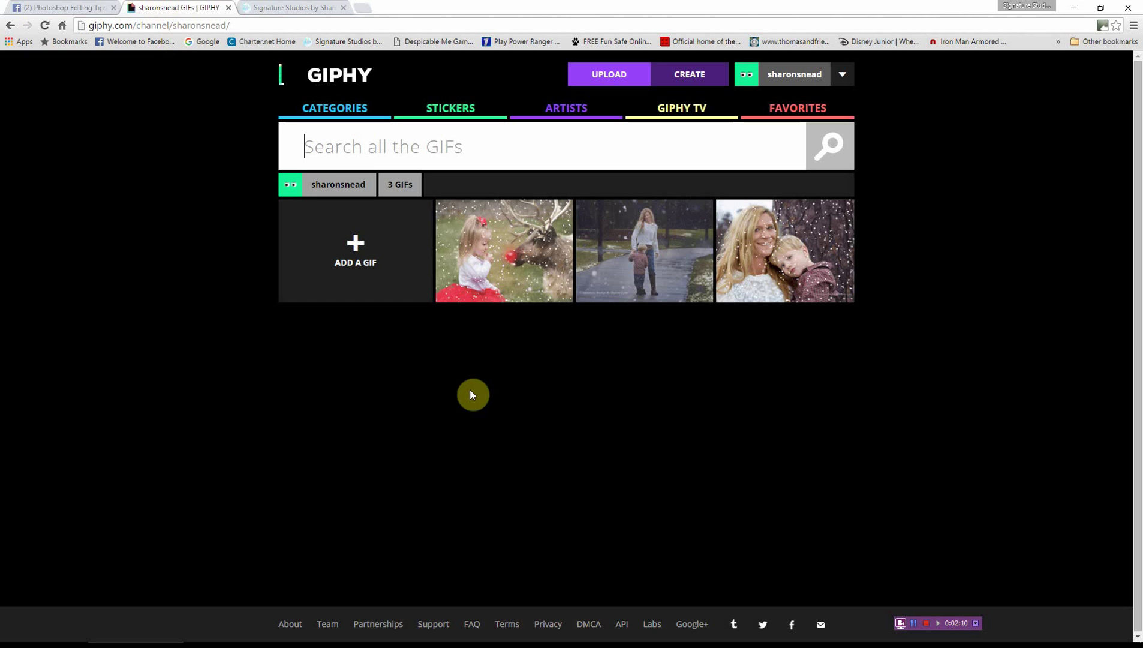
pyautogui.click(509, 242)
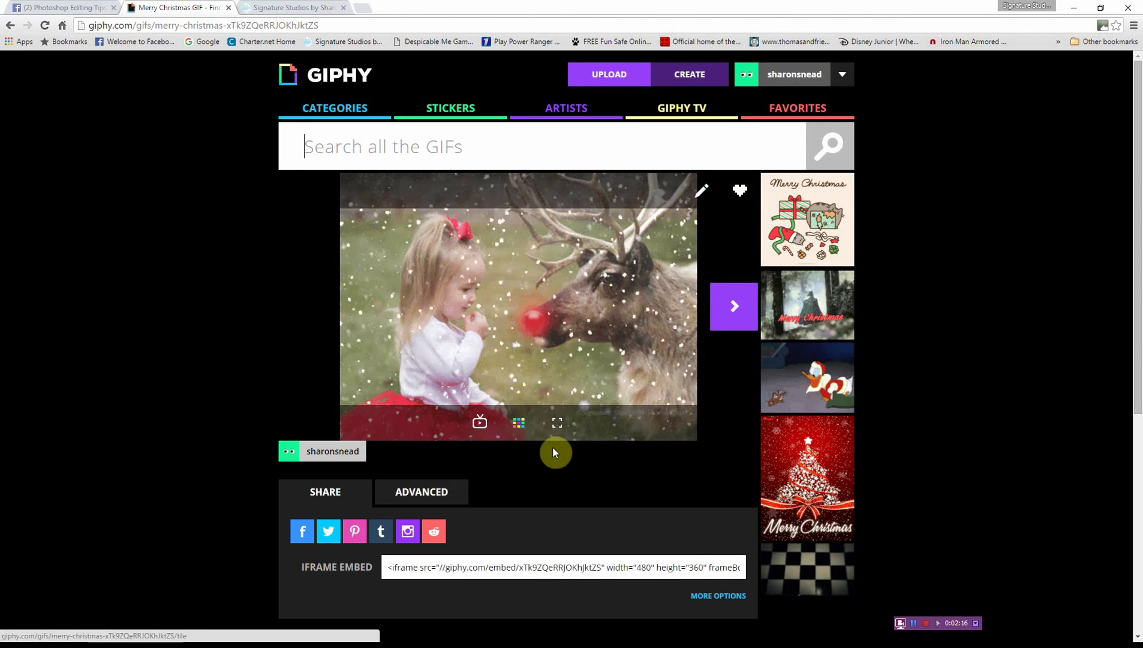
pyautogui.click(556, 422)
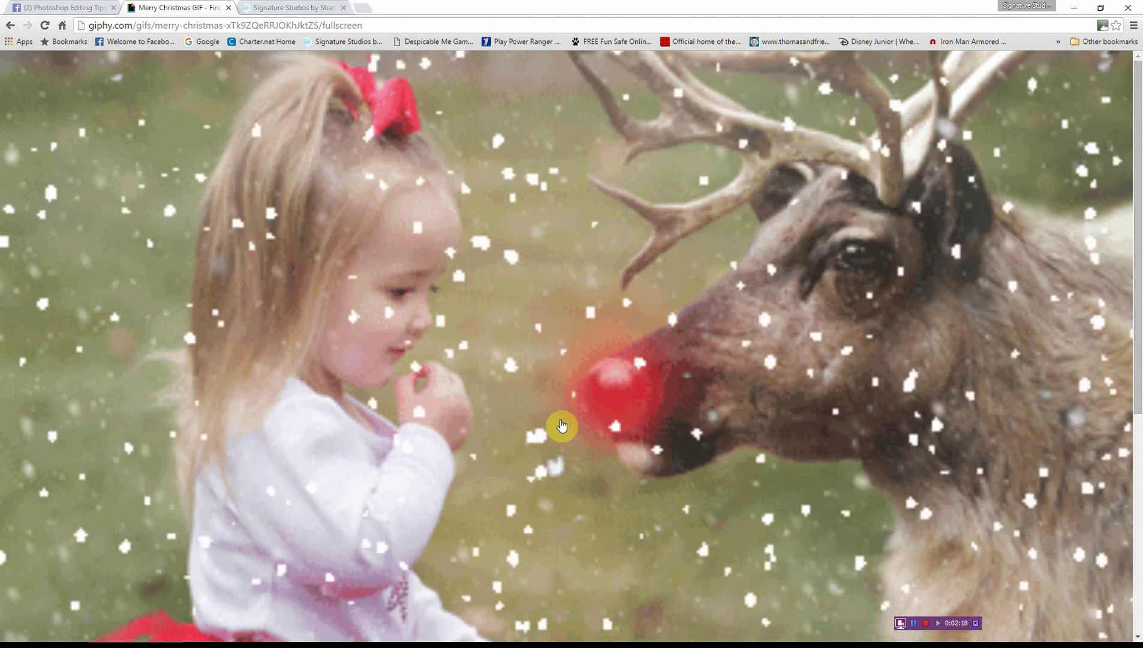
pyautogui.click(560, 426)
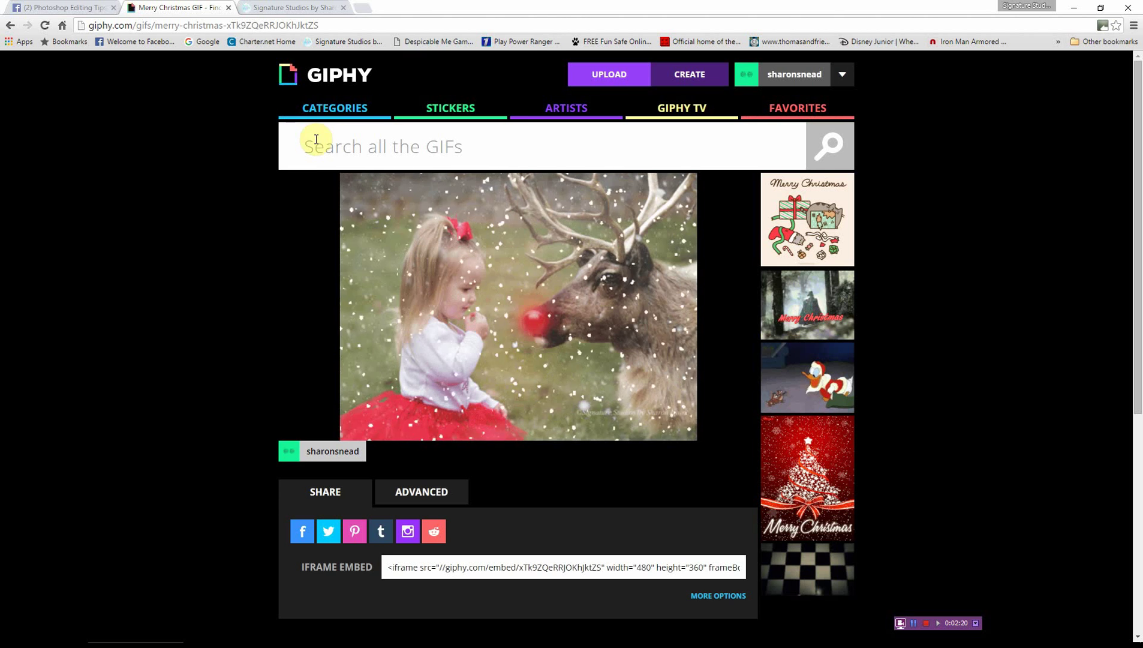
# Step: Upload snow-transparent.gif to Giphy, selecting it through the Browse file picker
pyautogui.click(637, 71)
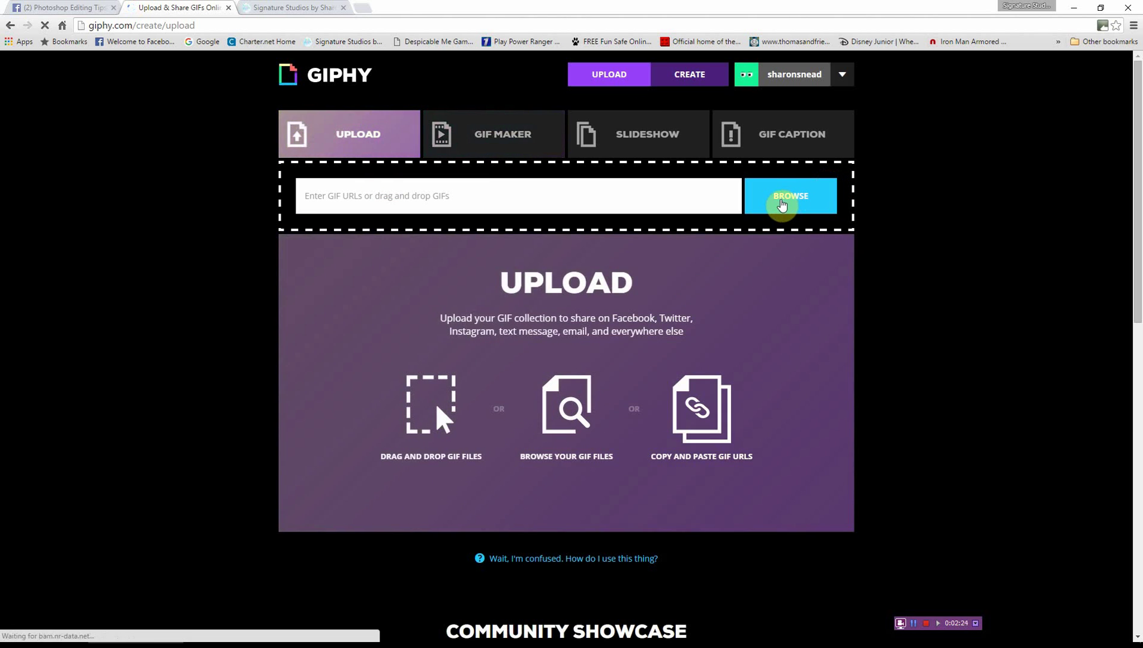
pyautogui.click(788, 201)
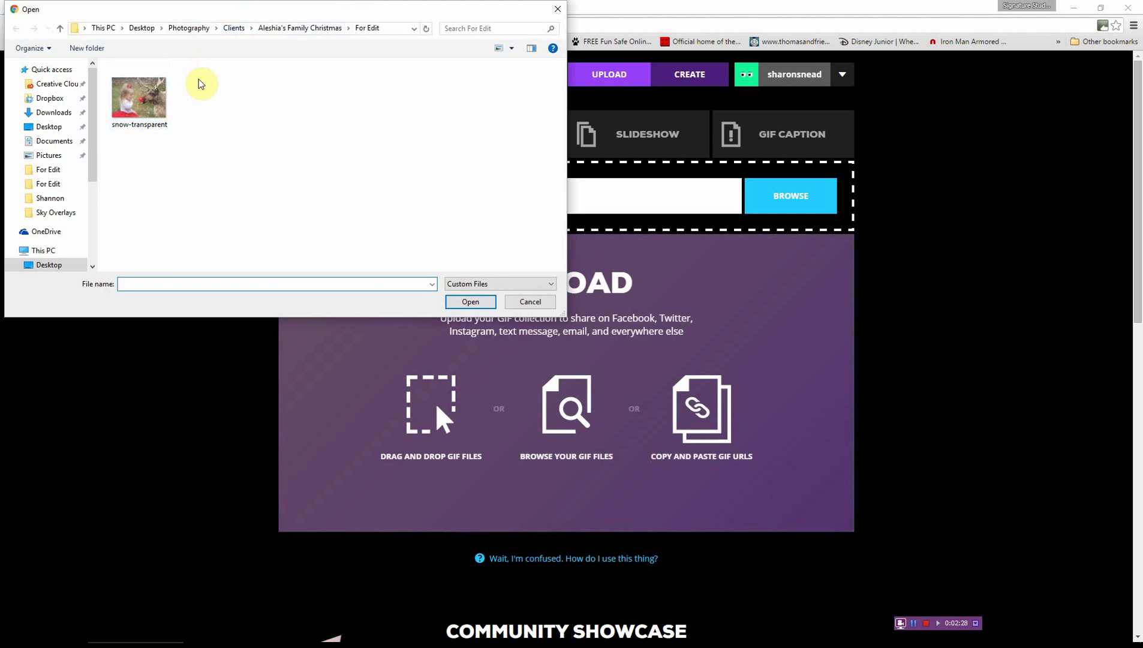
pyautogui.click(139, 98)
pyautogui.click(467, 301)
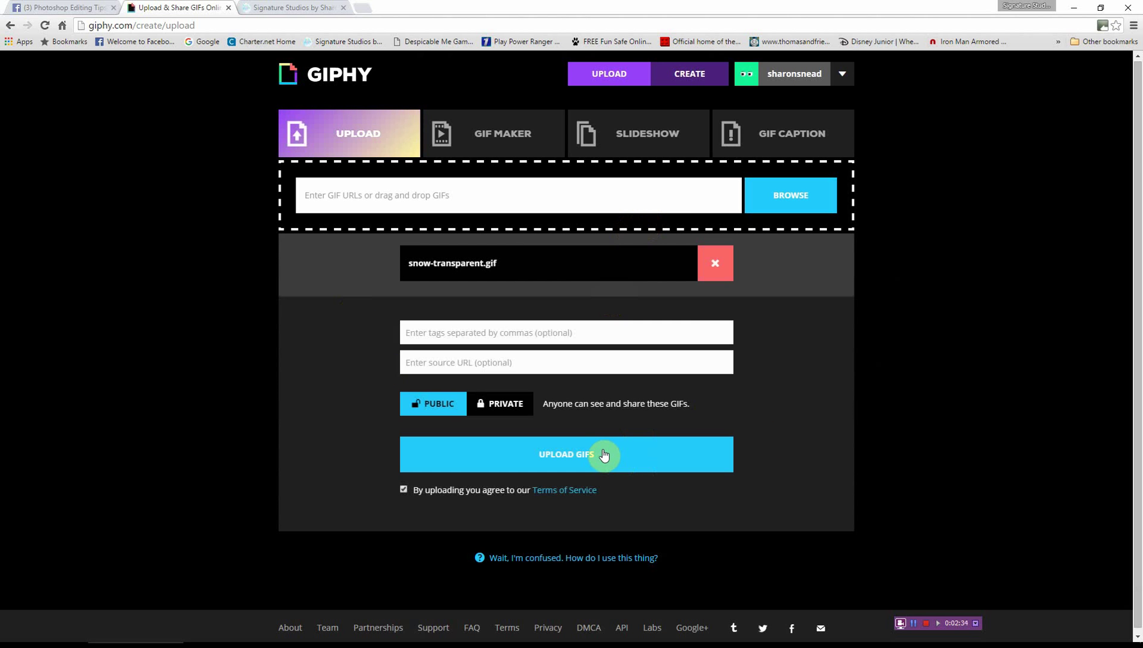
pyautogui.click(604, 456)
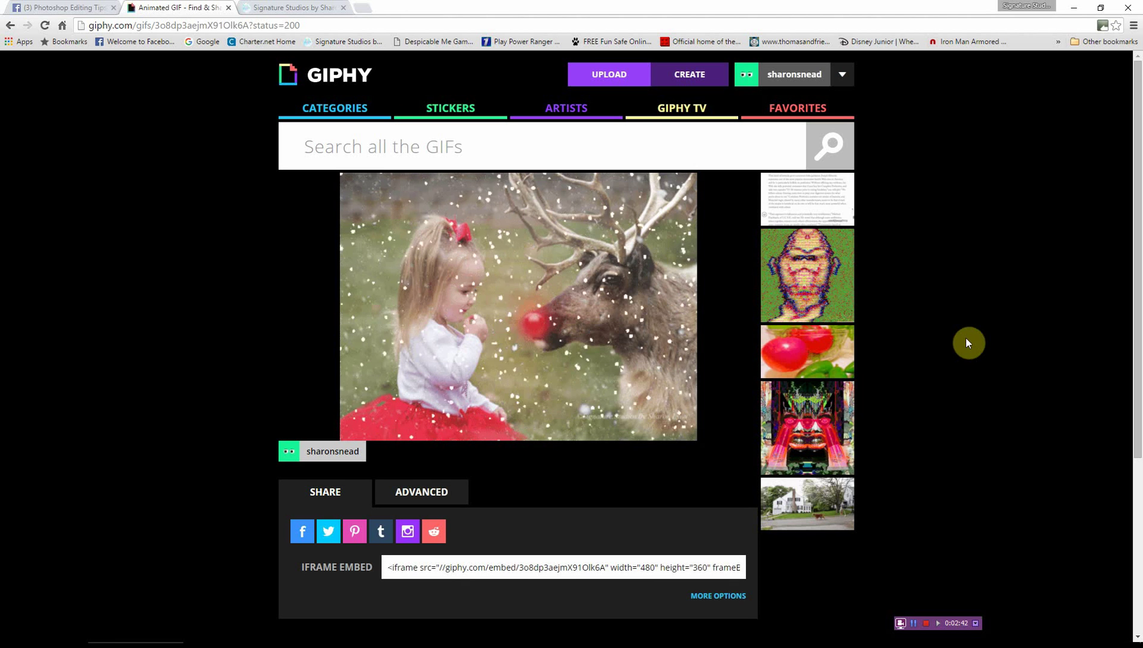
pyautogui.scroll(-3, 967, 342)
pyautogui.scroll(1, 966, 343)
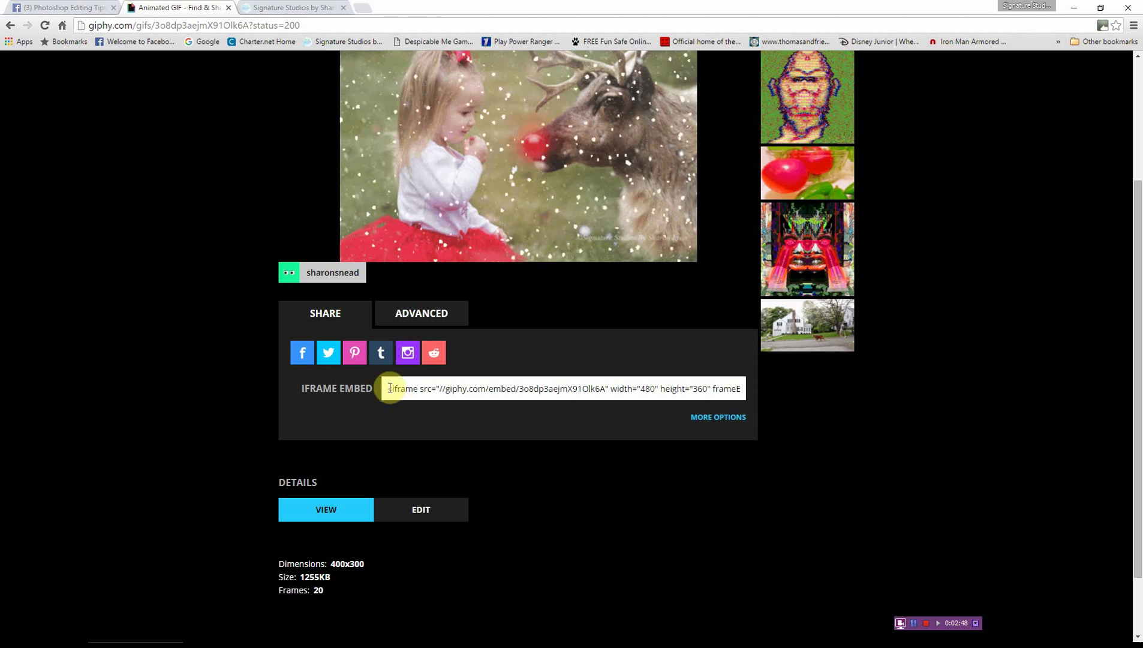
# Step: Show the GIF's Advanced tab with its short Giphy link and download link
pyautogui.click(428, 320)
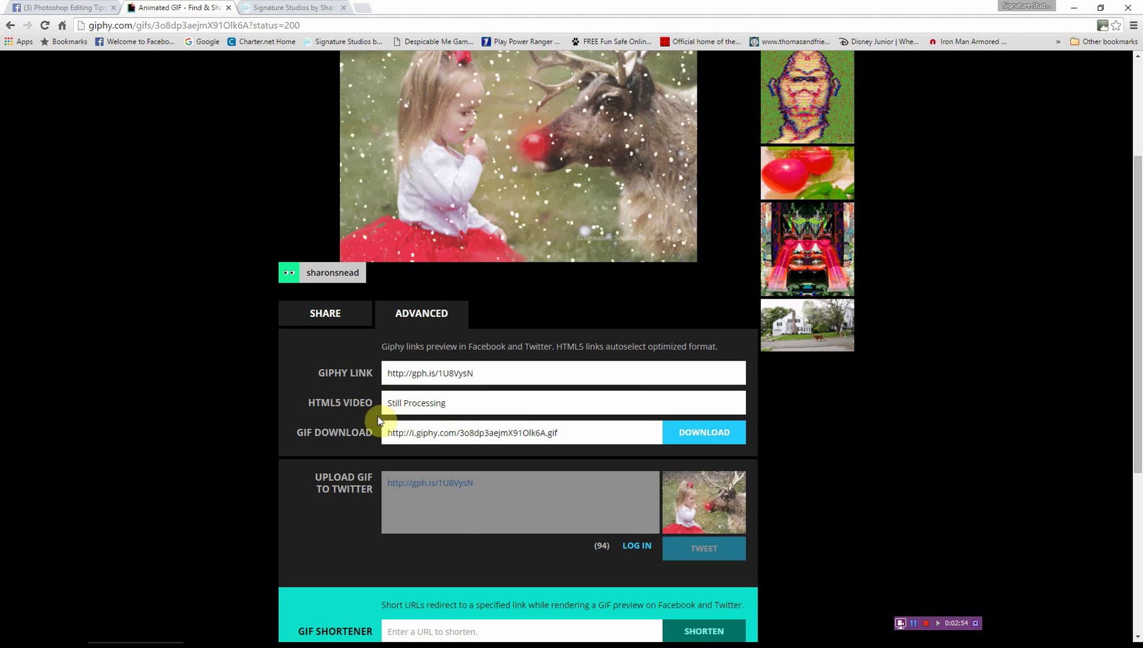
pyautogui.scroll(2, 709, 390)
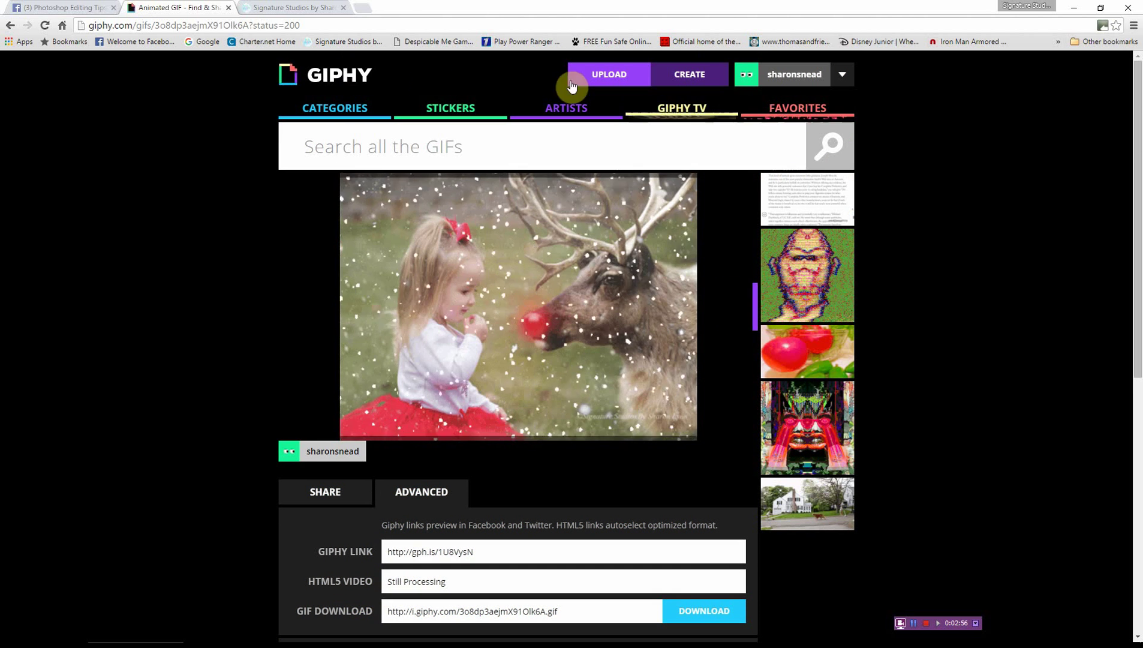